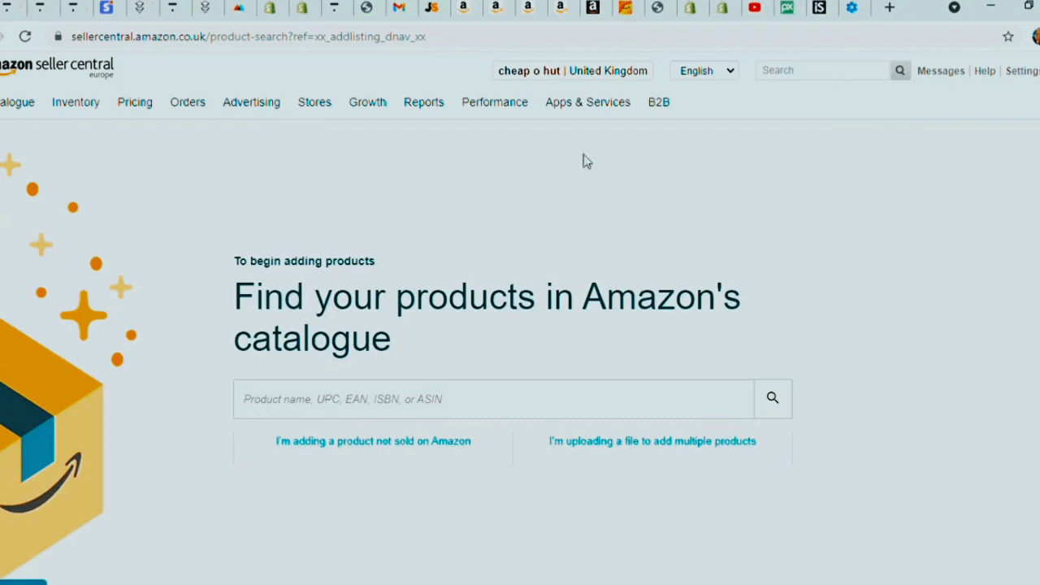
- Search Amazon's catalogue for 'light'
mouse_move(634, 76)
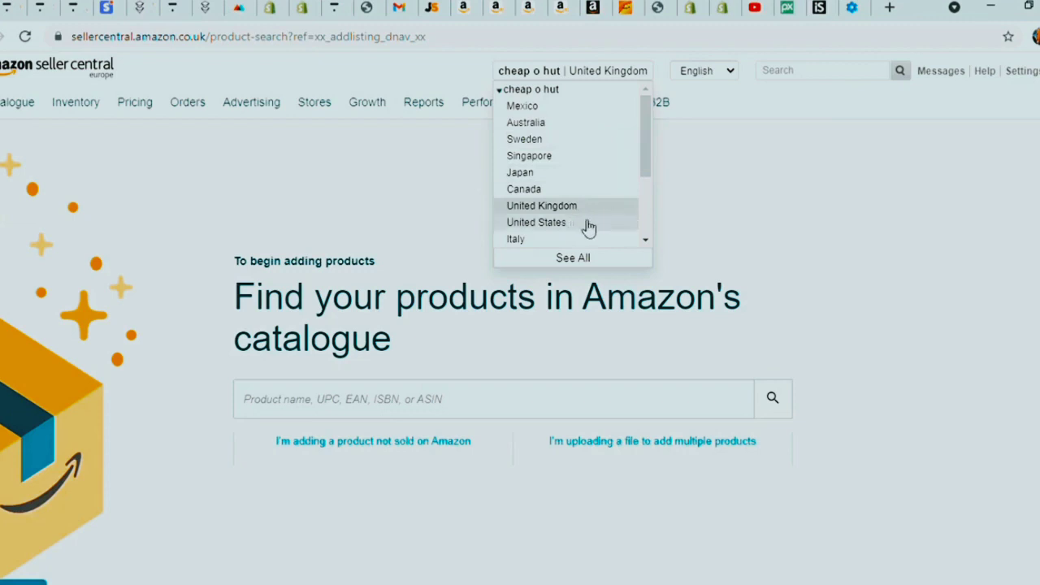
scroll(587, 226, "down", 2)
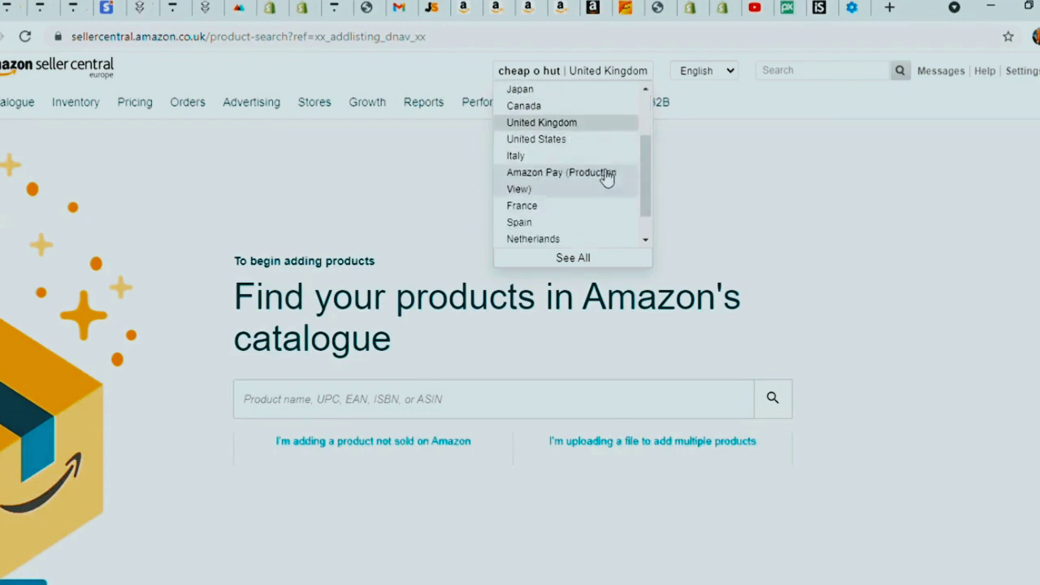
scroll(611, 226, "down", 1)
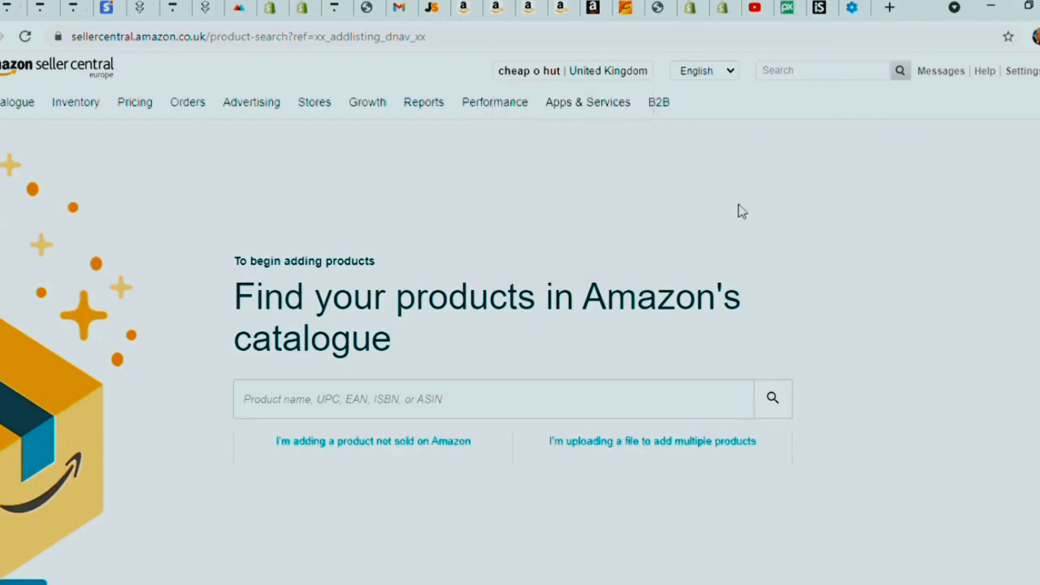
left_click(538, 393)
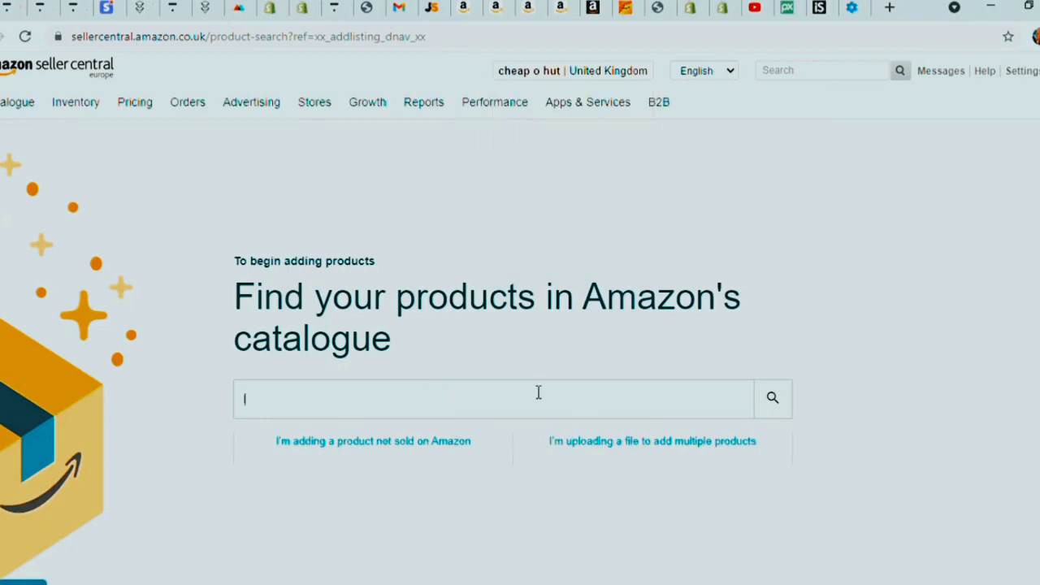
type("light")
key("Return")
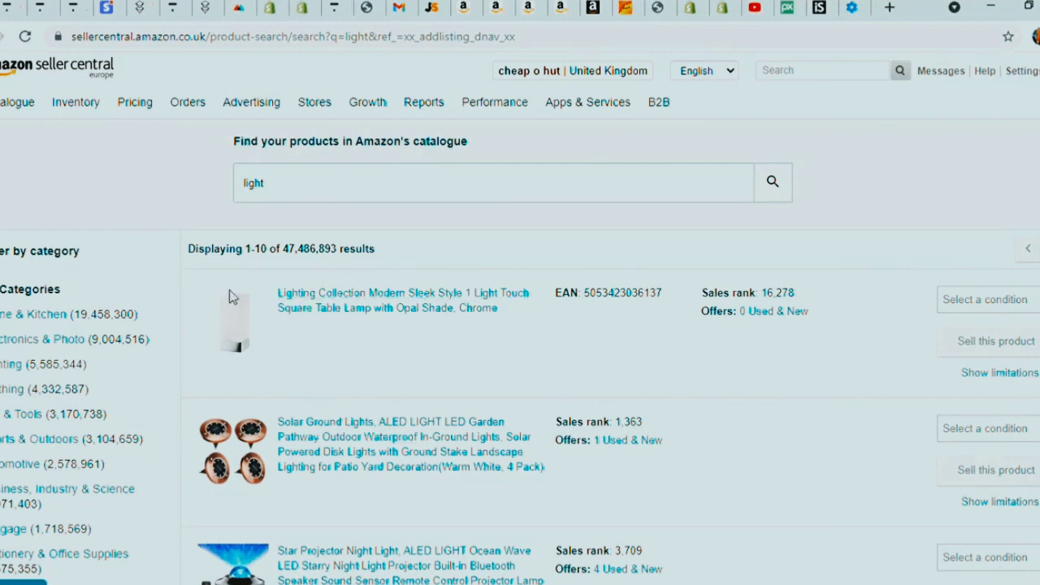
- Set the square table lamp's condition to New and start selling it
left_click(1029, 311)
left_click(1026, 324)
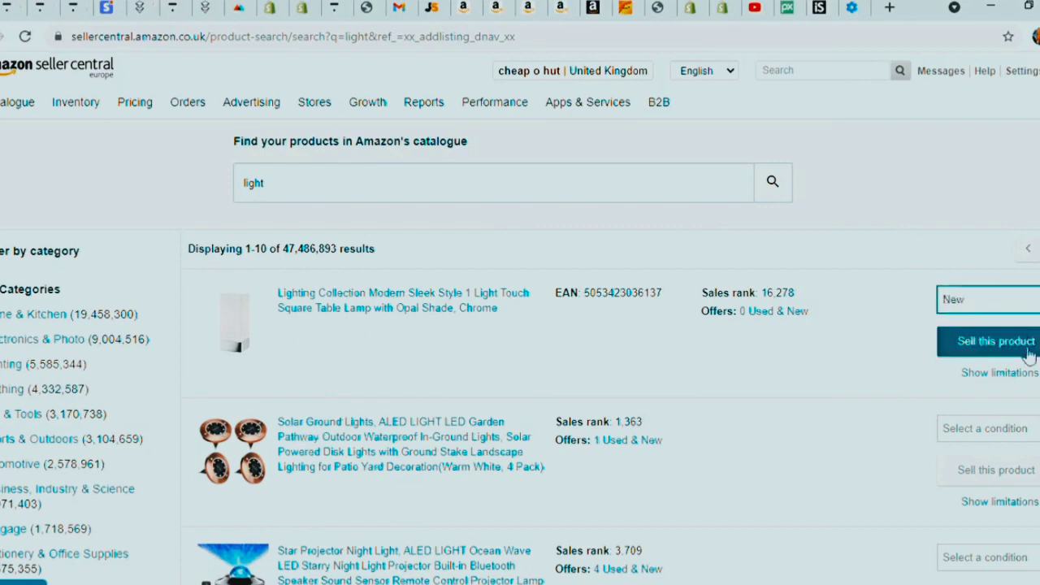
left_click(1020, 345)
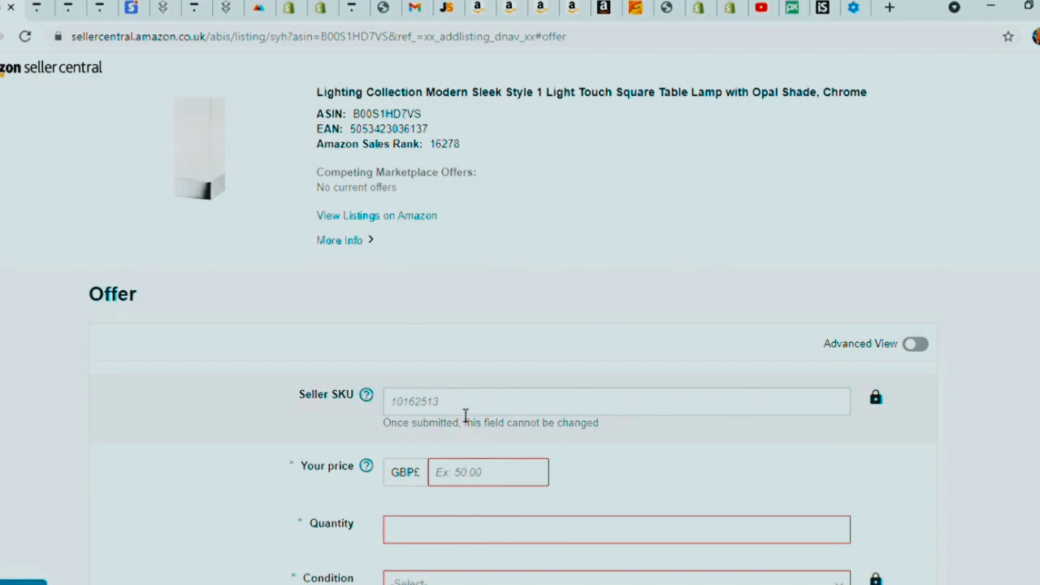
- Use the title's first words, 'Lighting Collection Modern Sleek', as the Seller SKU
left_click_drag(314, 93, 506, 96)
key("ctrl+c")
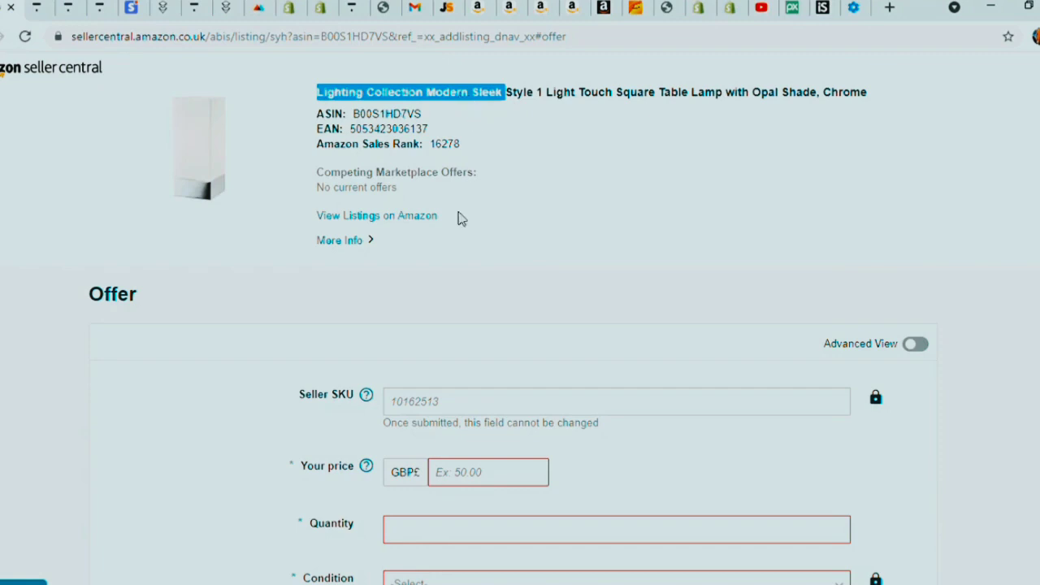
left_click(441, 404)
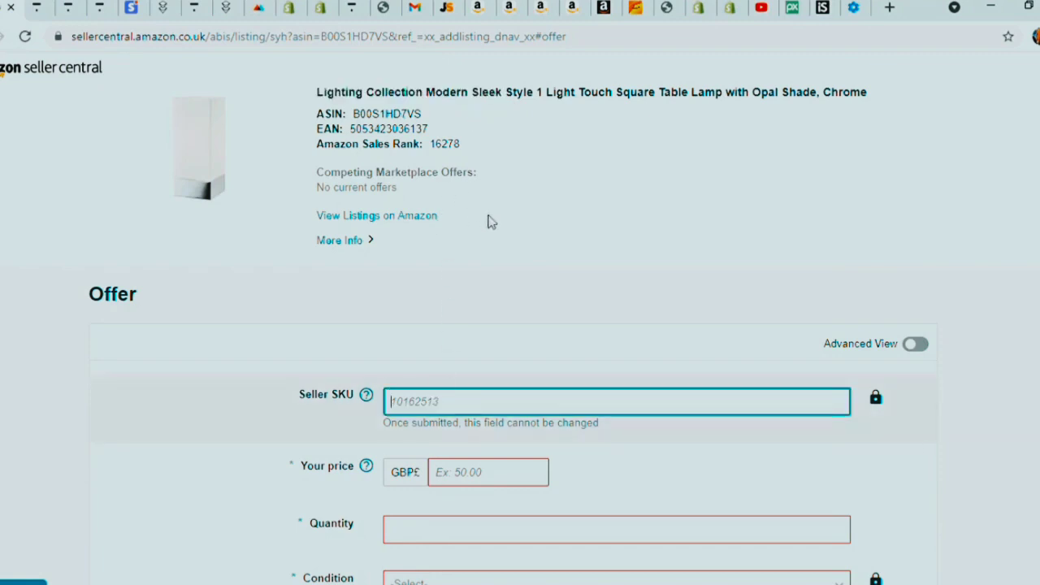
key("ctrl+v")
scroll(439, 434, "down", 1)
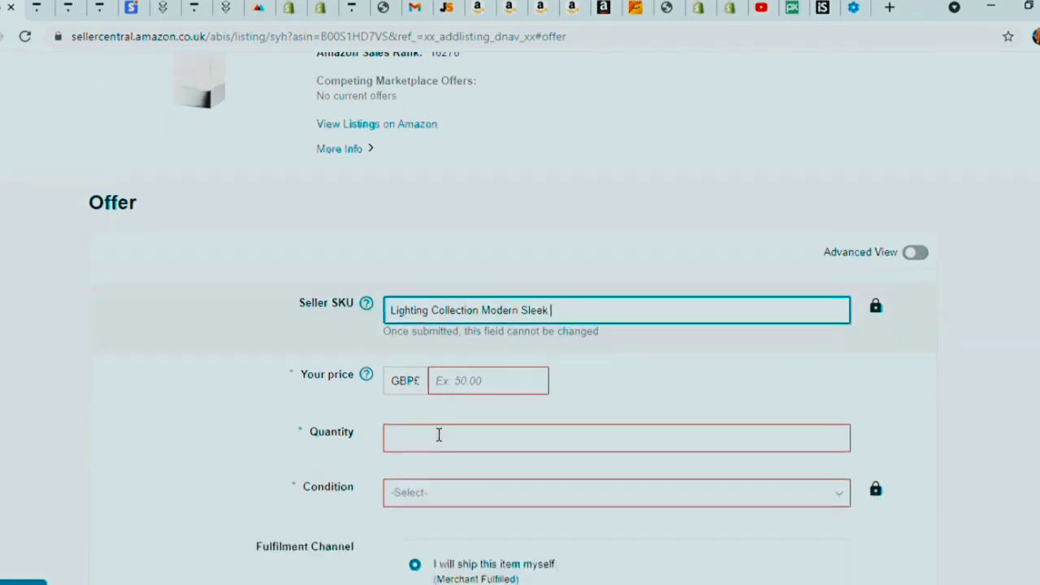
scroll(439, 435, "down", 1)
scroll(378, 288, "up", 2)
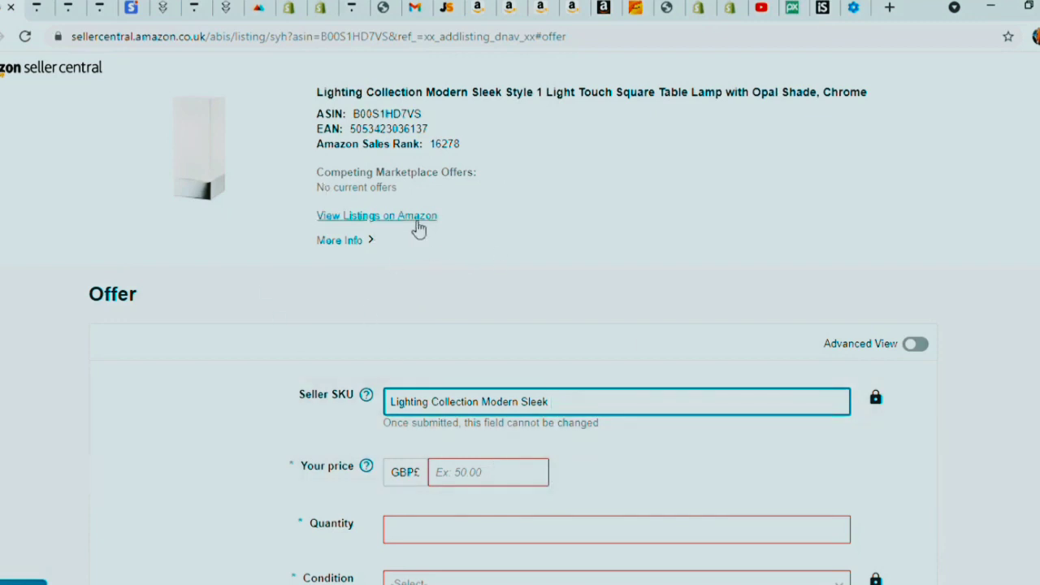
scroll(402, 307, "down", 2)
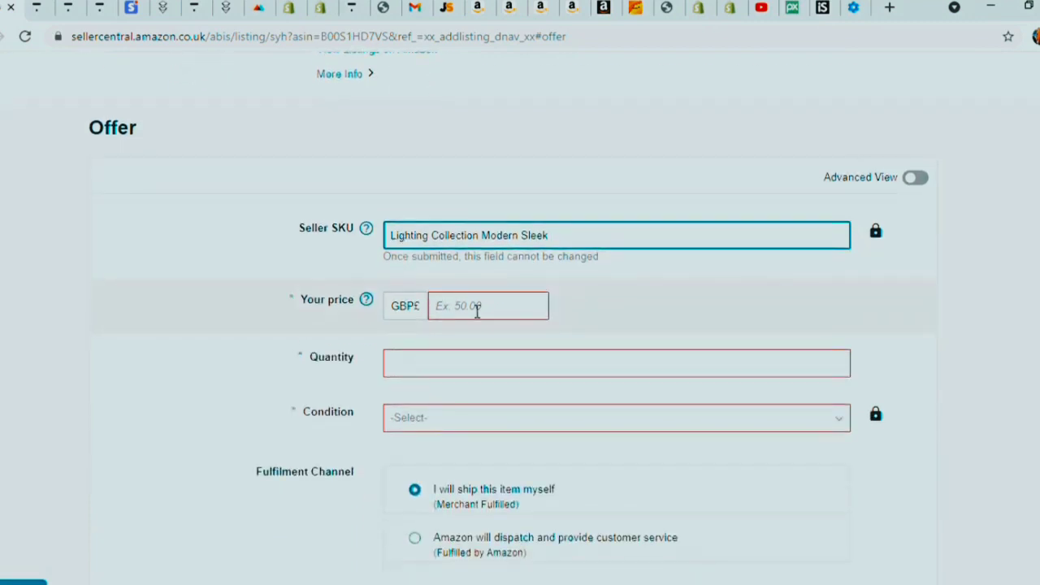
- Set the price to 13.00 and enter the quantity
left_click(477, 311)
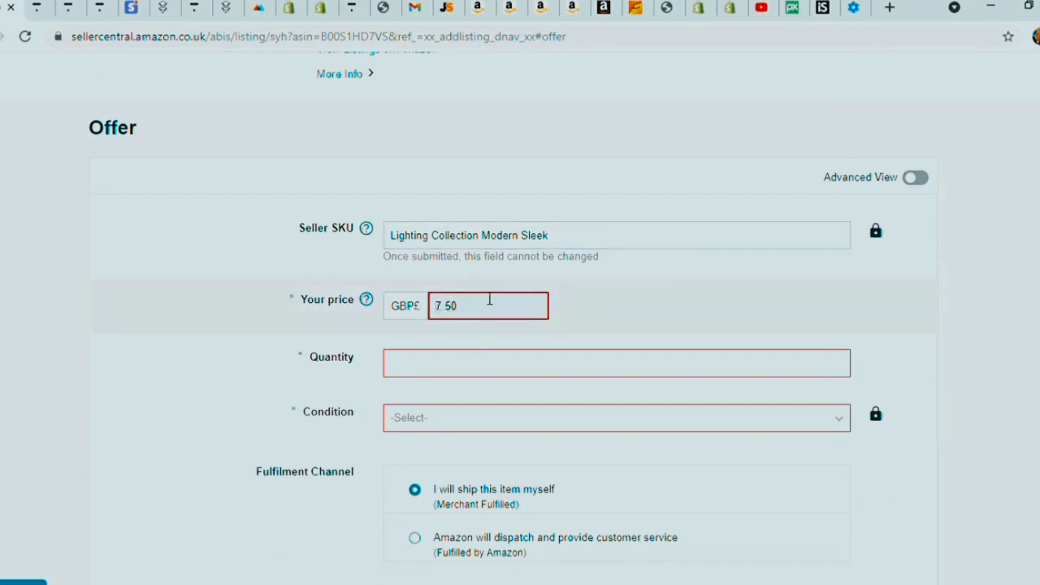
left_click(471, 407)
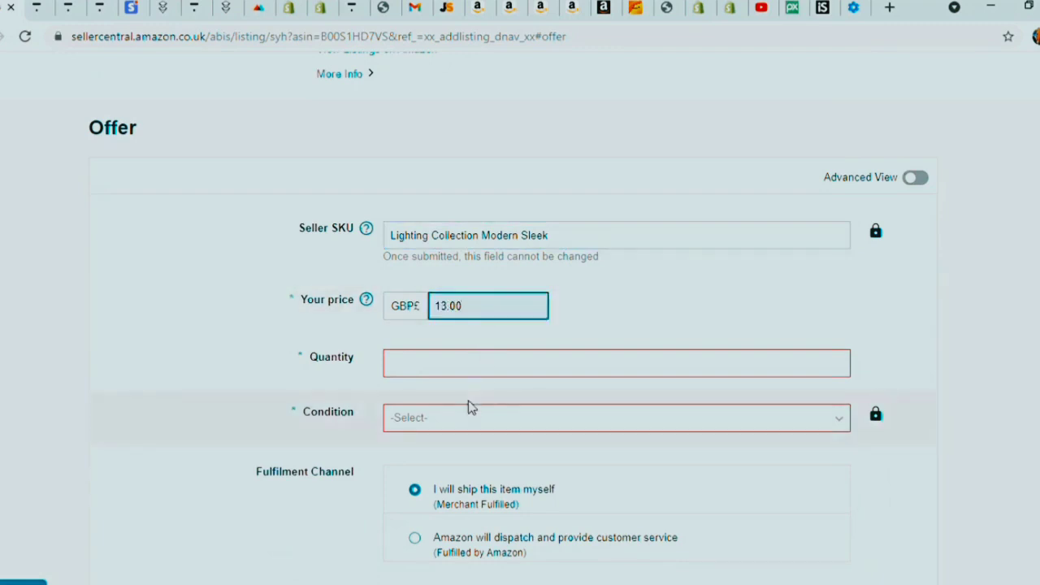
left_click(446, 367)
type("100")
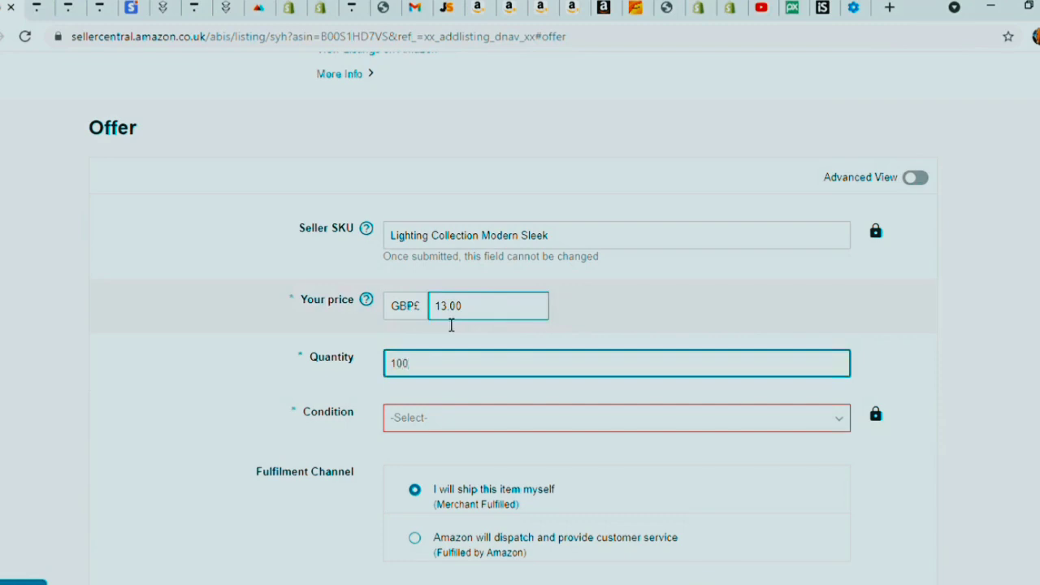
- Choose condition New and Fulfilled by Amazon, remember that choice, and save the offer
left_click(564, 418)
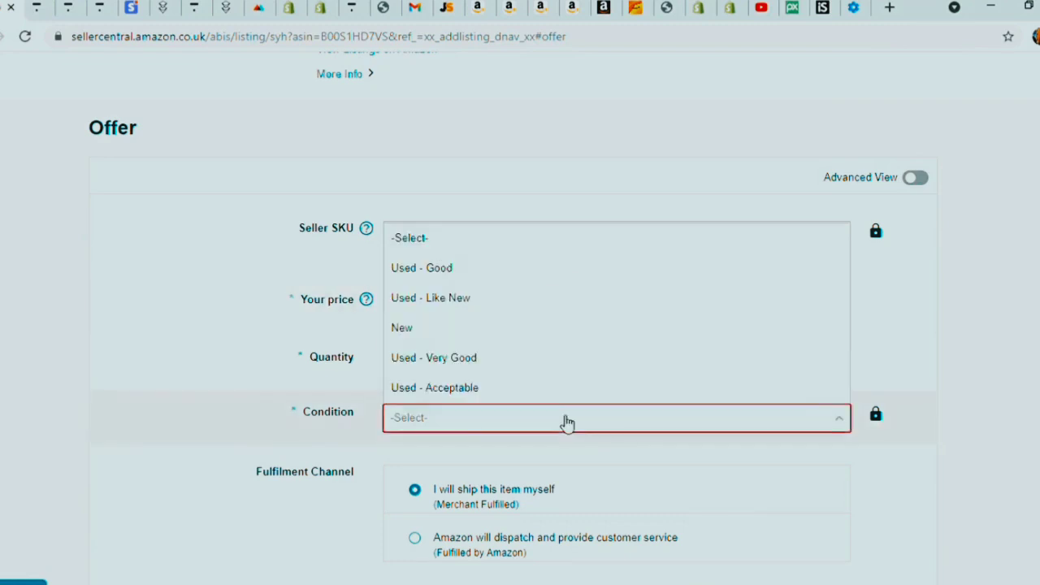
left_click(498, 331)
scroll(494, 337, "down", 1)
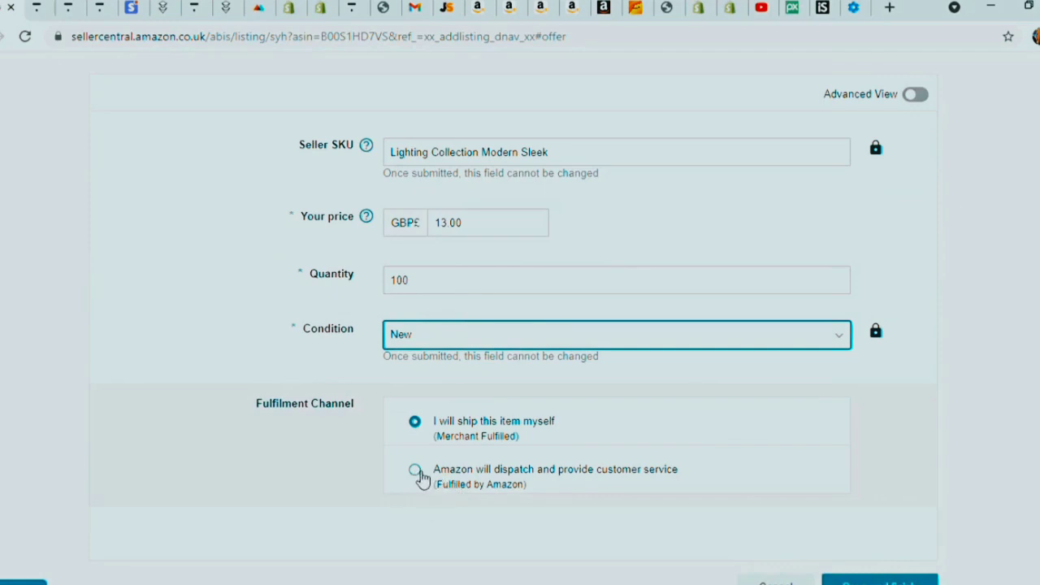
left_click(417, 471)
scroll(504, 463, "down", 1)
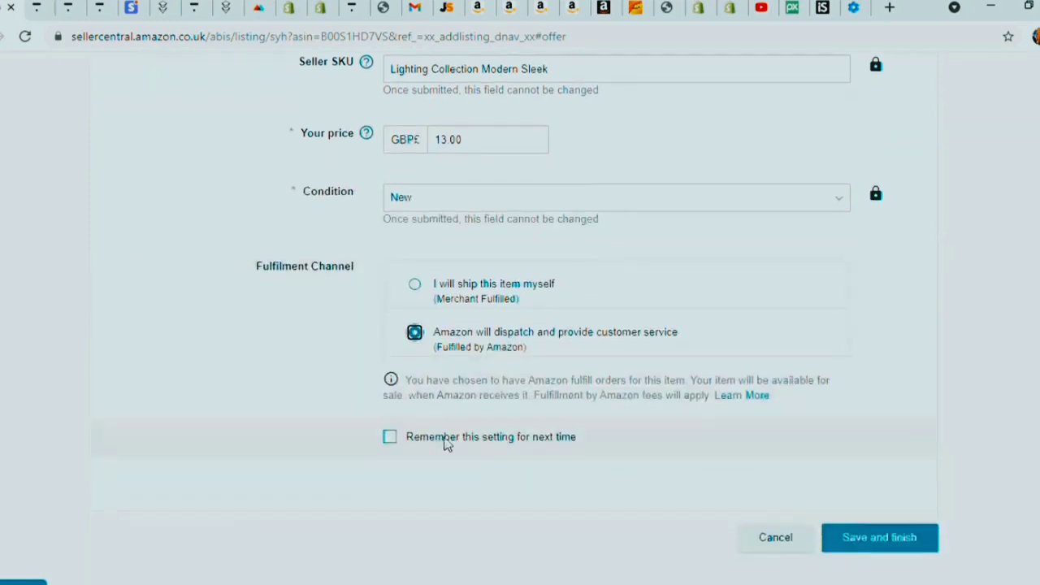
left_click(393, 439)
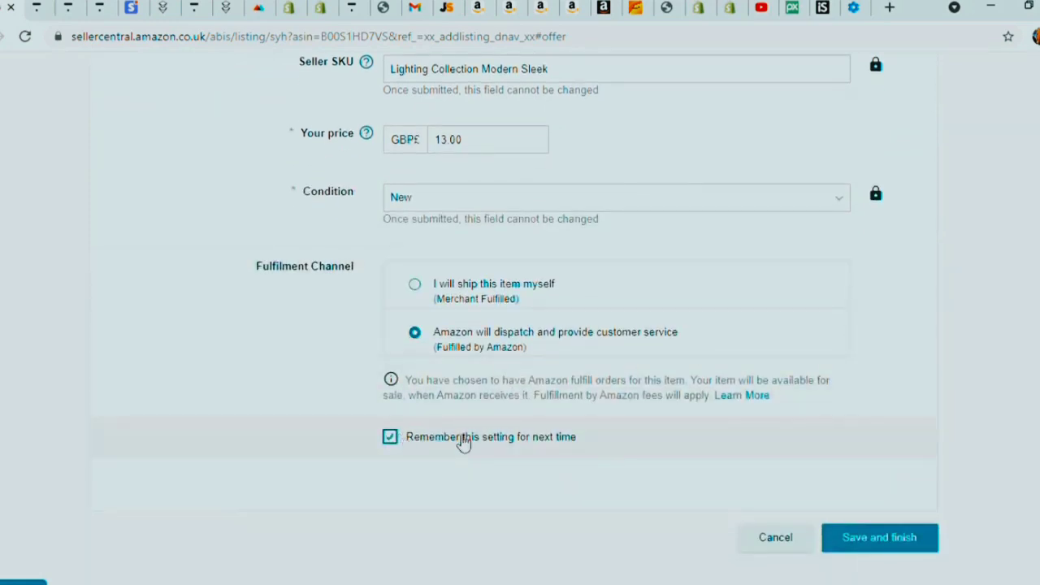
left_click(867, 536)
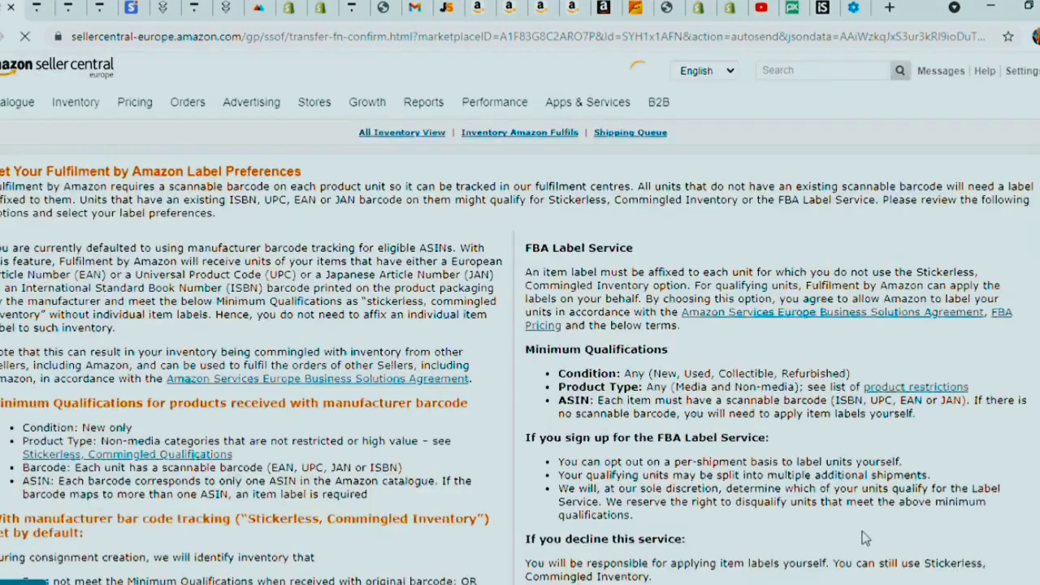
- Accept and confirm the FBA Label Service, then save Amazon barcode as the lamp's barcode type
scroll(711, 419, "down", 5)
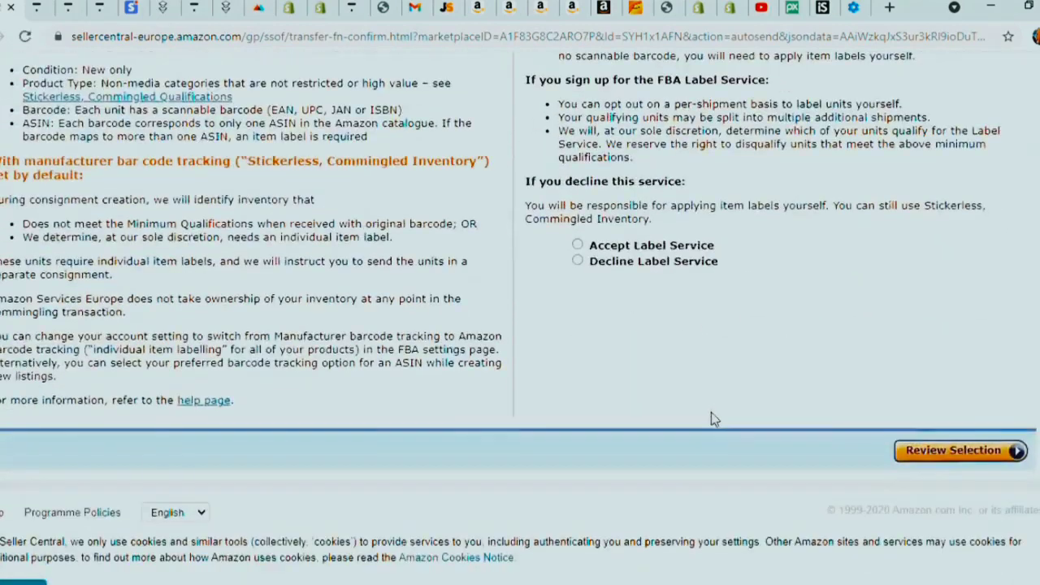
left_click(941, 457)
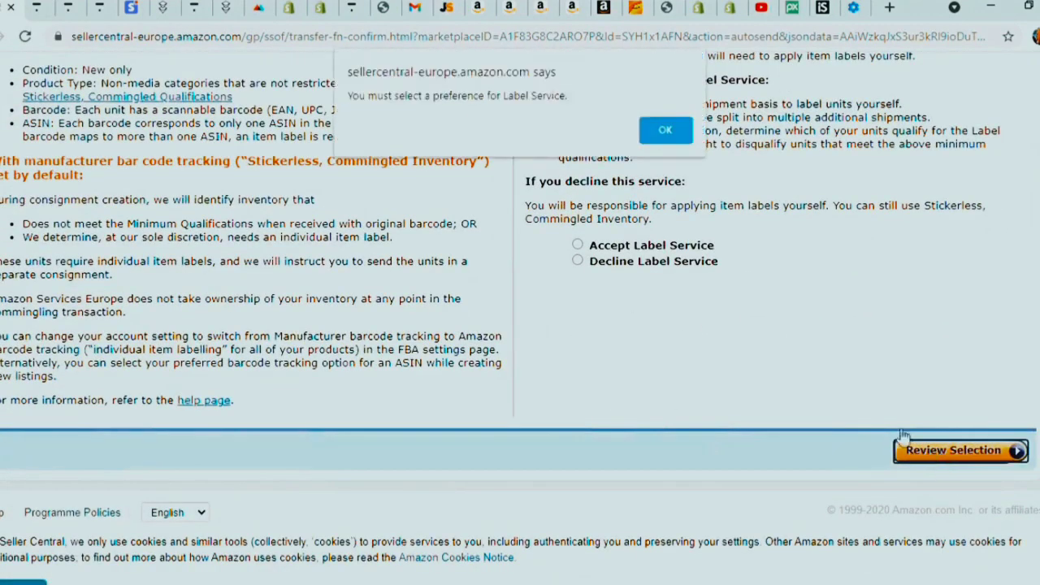
left_click(667, 133)
left_click(597, 248)
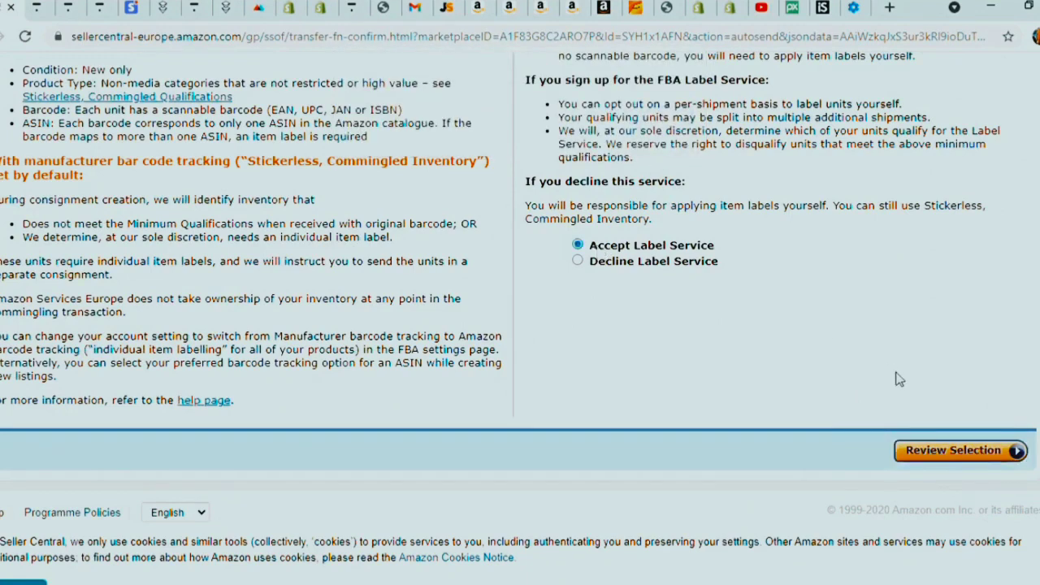
left_click(937, 455)
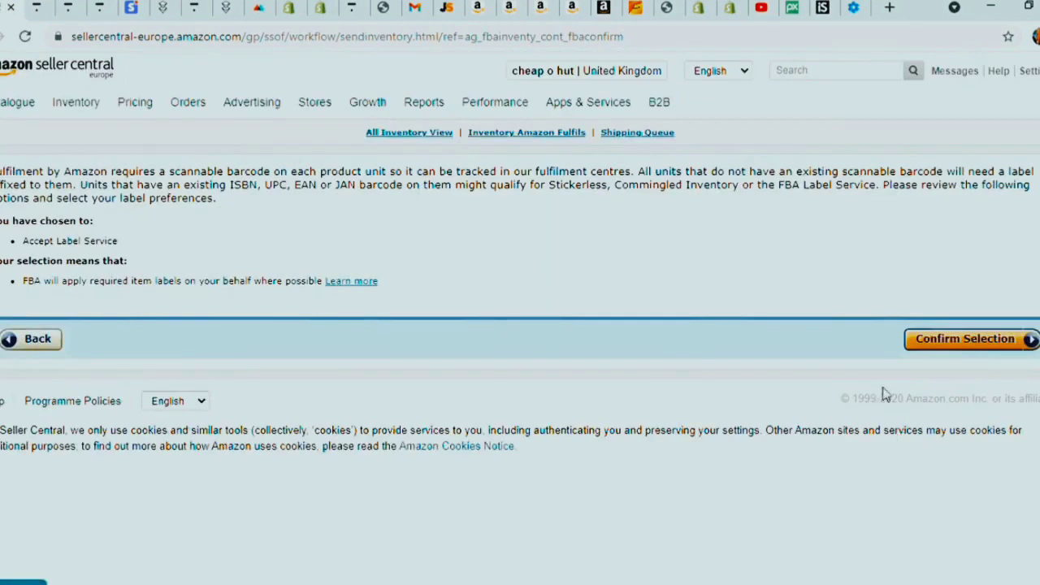
left_click(934, 348)
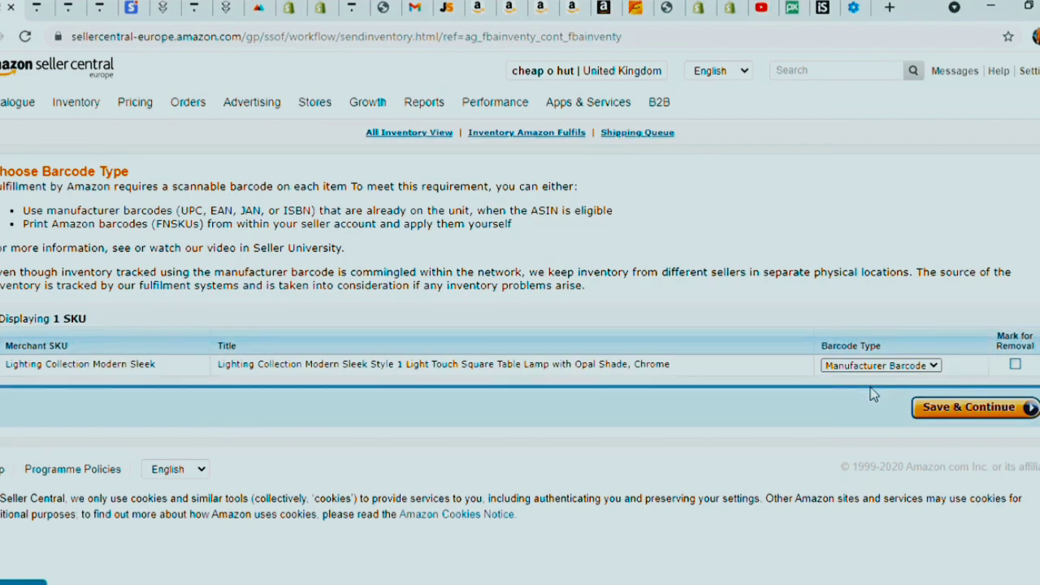
left_click(873, 395)
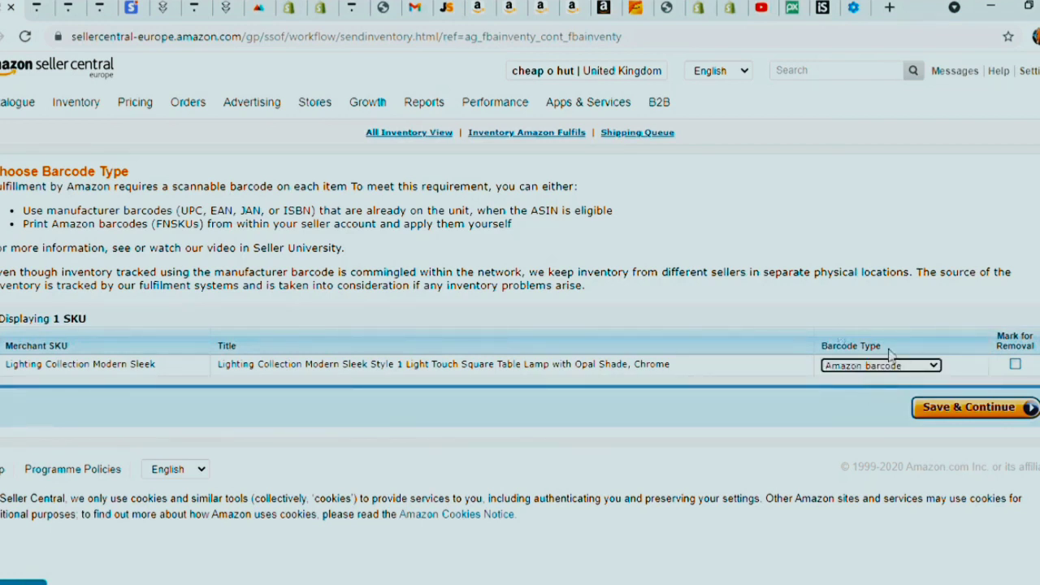
left_click(956, 416)
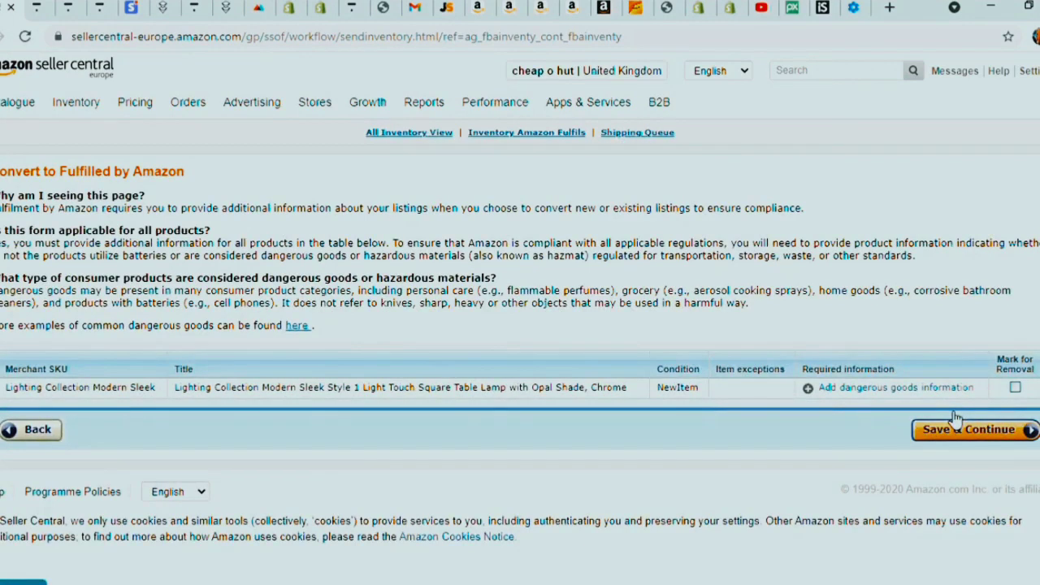
- Mark the lamp as not a regulated dangerous good, answer the battery-usage question, and submit
left_click(874, 388)
scroll(797, 365, "down", 1)
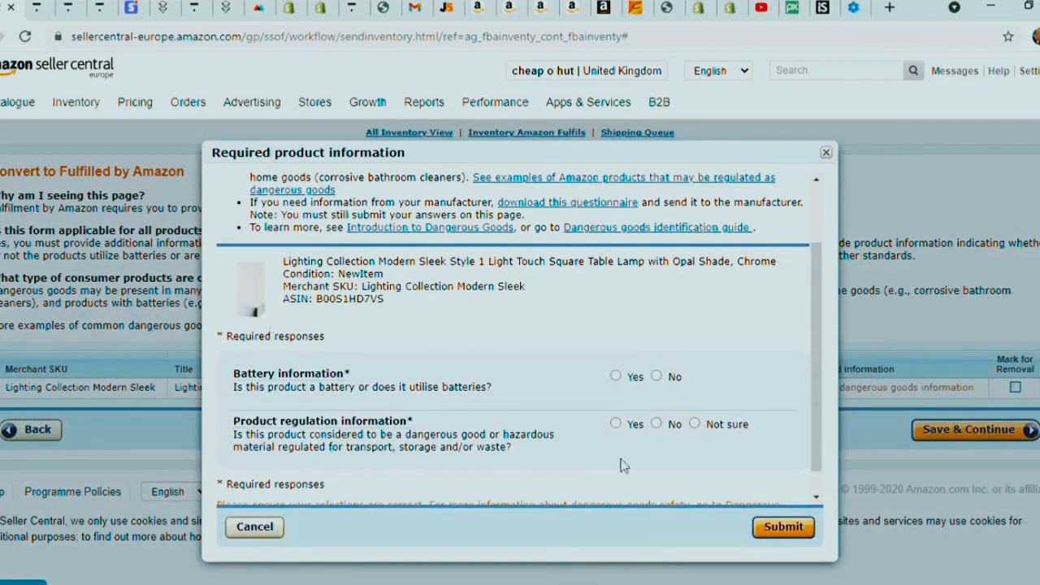
left_click(656, 423)
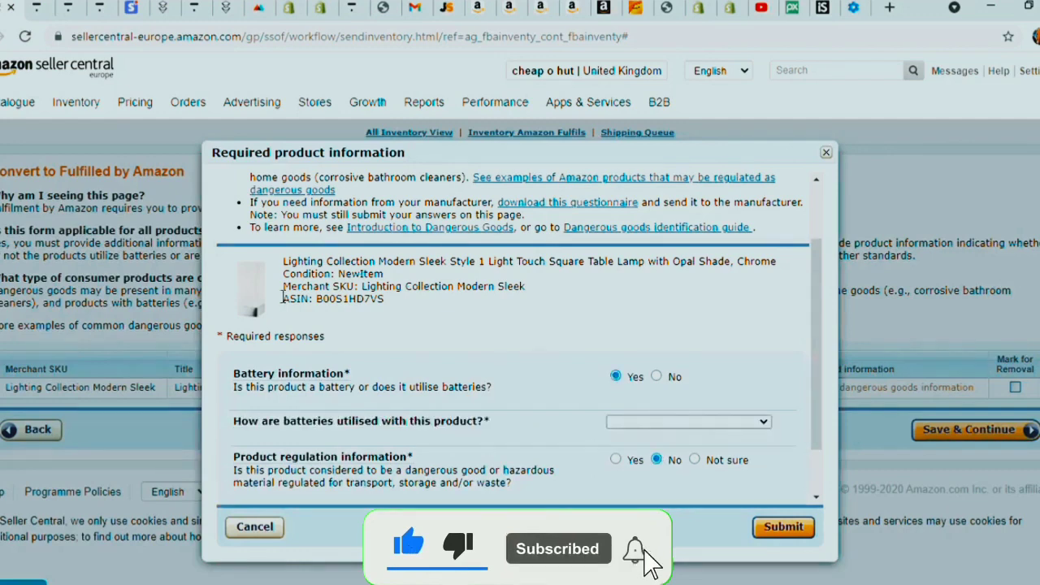
scroll(399, 333, "down", 1)
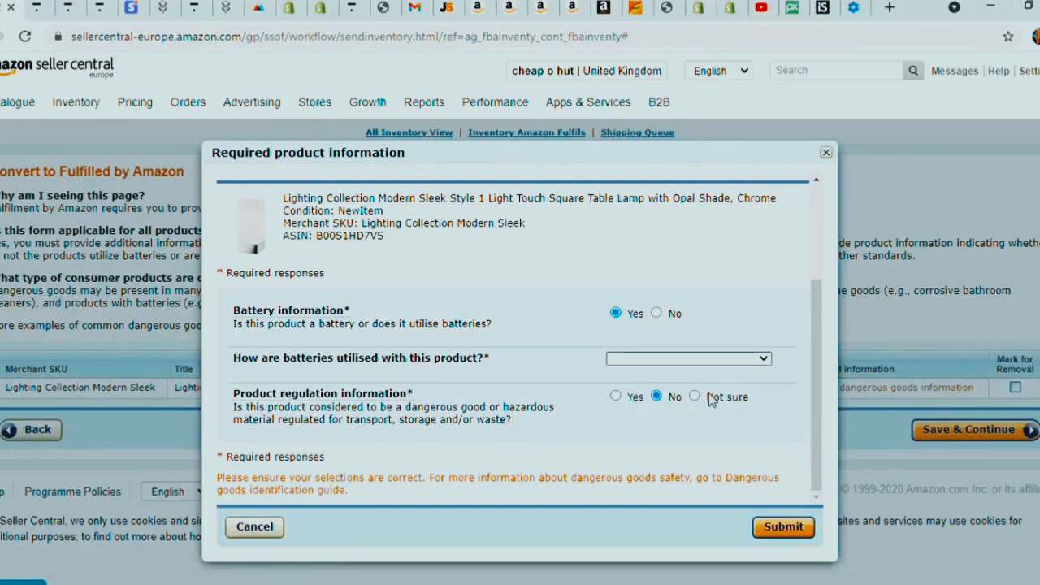
left_click(761, 423)
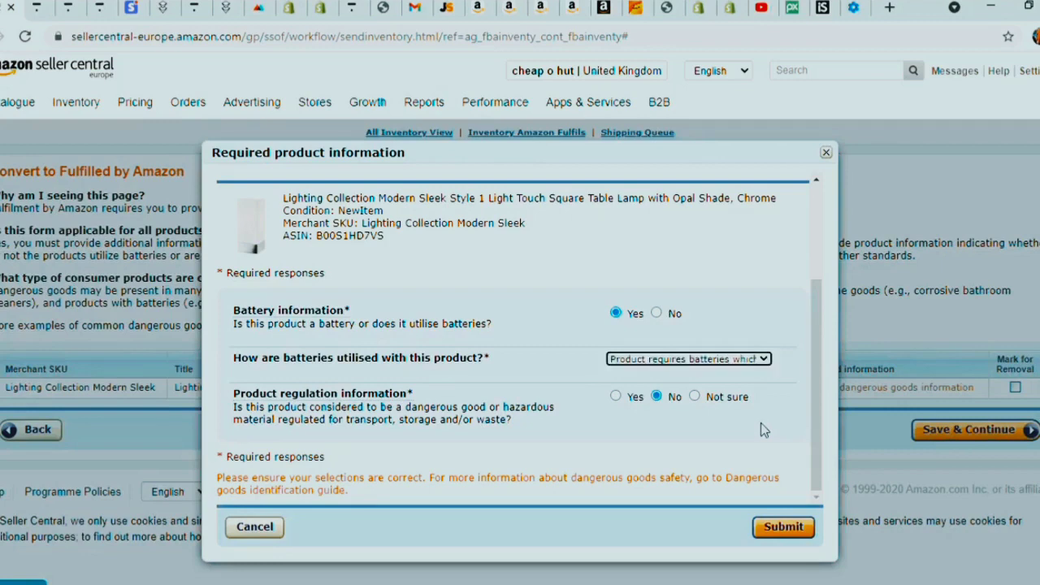
left_click(784, 530)
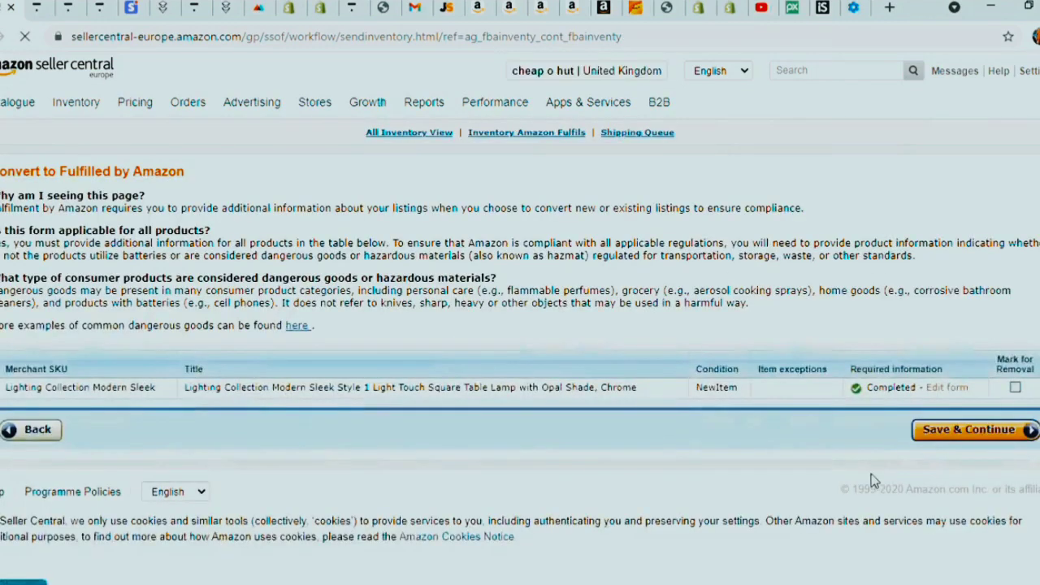
- Set the ship-from country to United States, autofill the address, and submit it
left_click(948, 434)
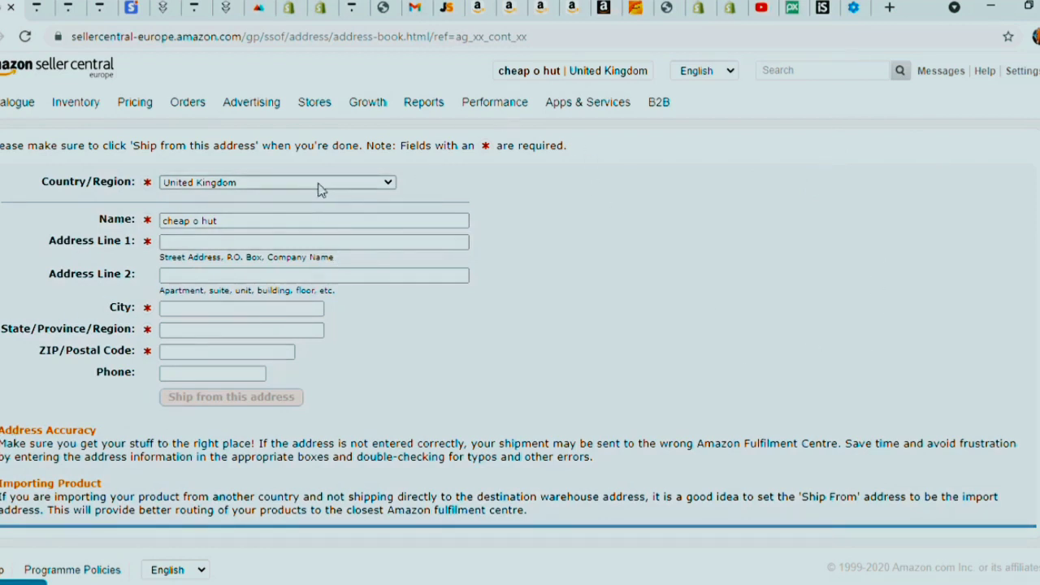
key("Down")
key("Down")
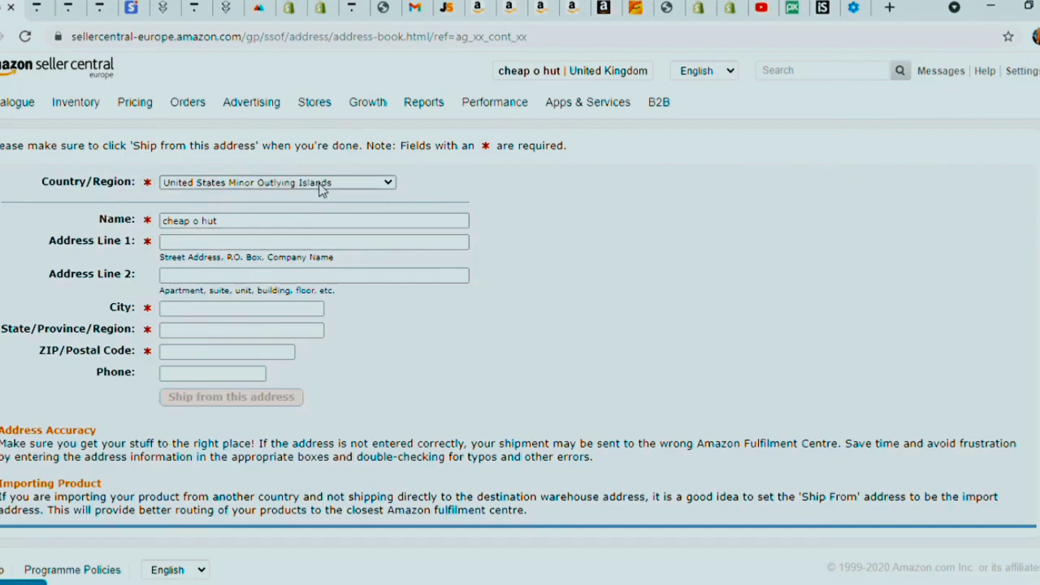
key("Up")
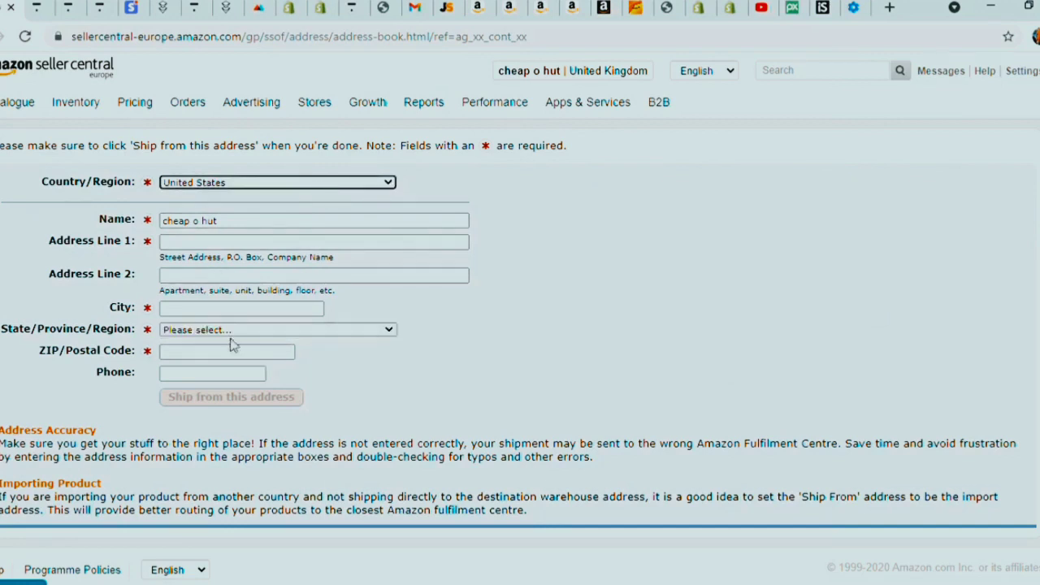
key("Tab")
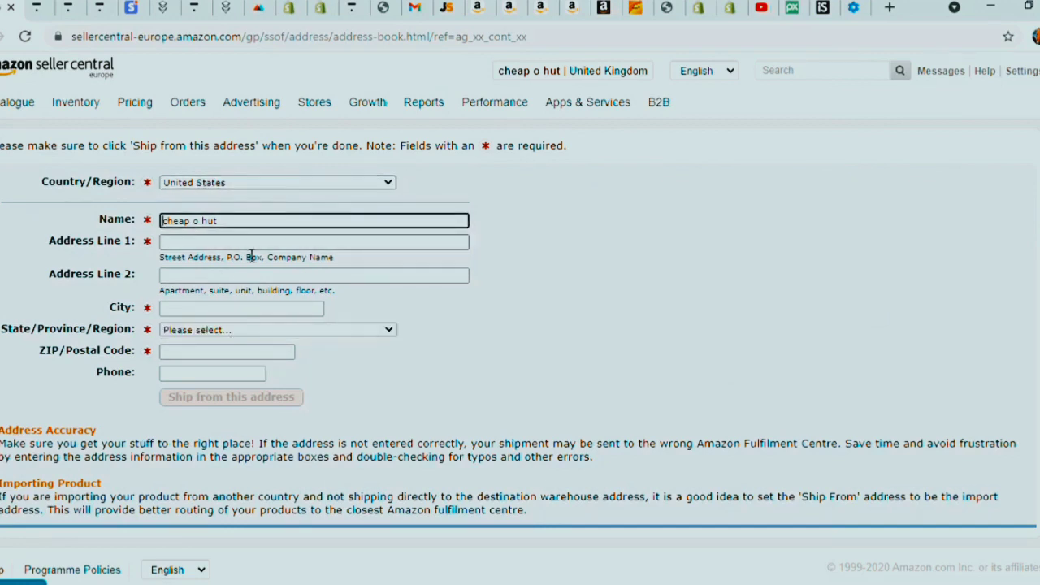
left_click(251, 249)
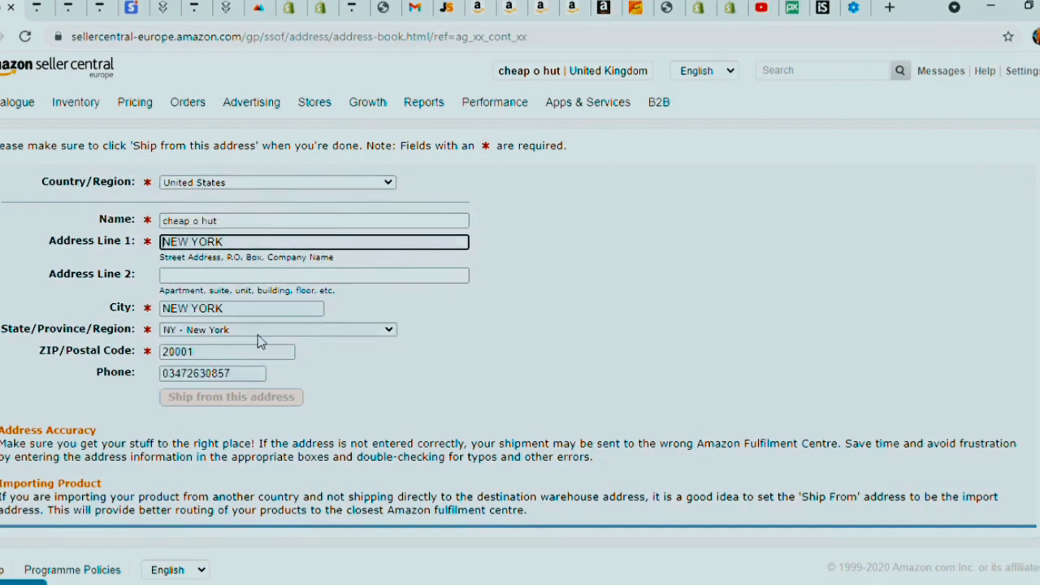
left_click(274, 398)
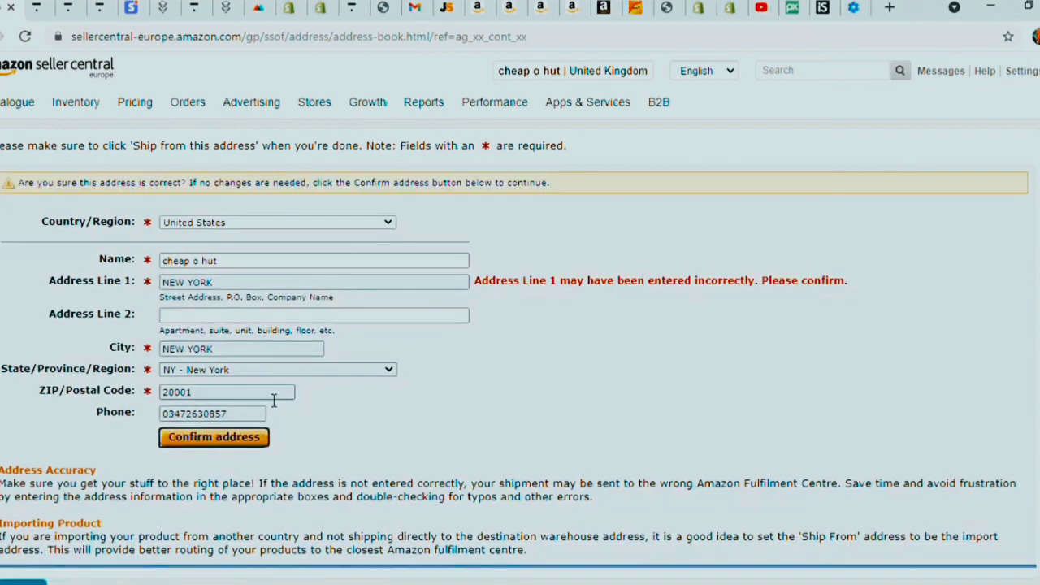
- Resubmit the address after the flagged warning, then erase Address Line 1
left_click(273, 287)
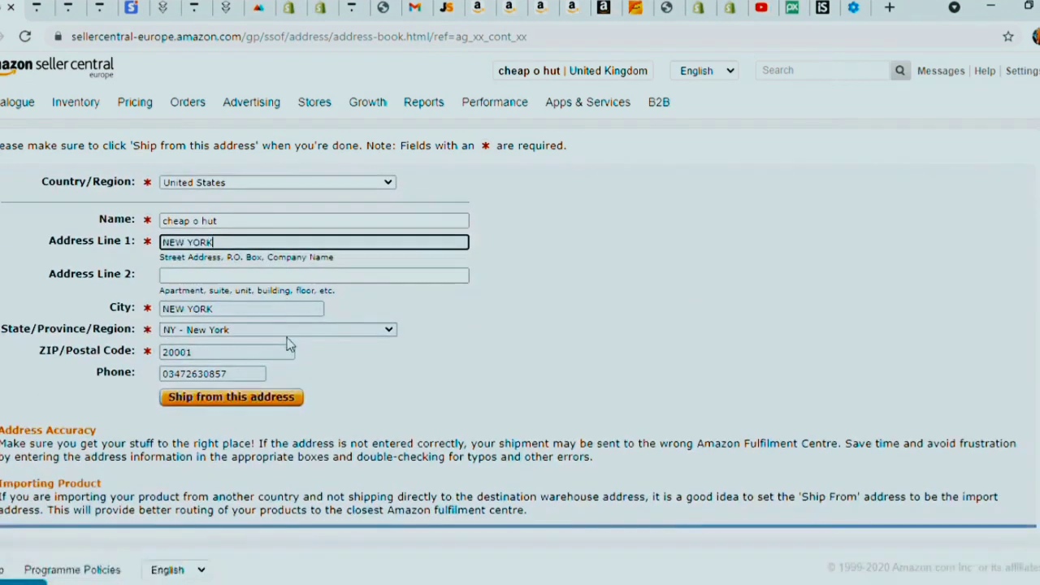
left_click(277, 403)
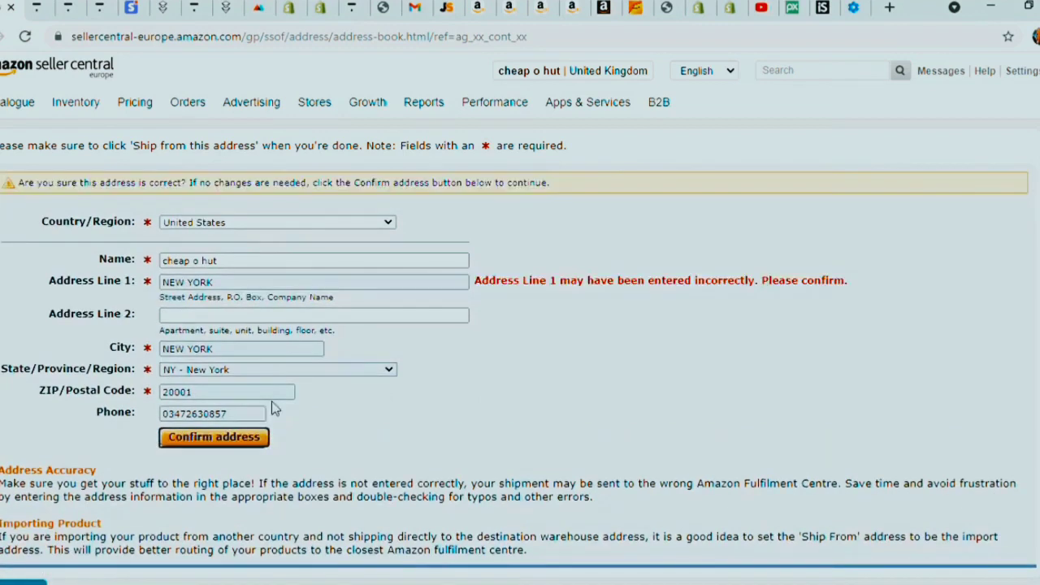
left_click(261, 286)
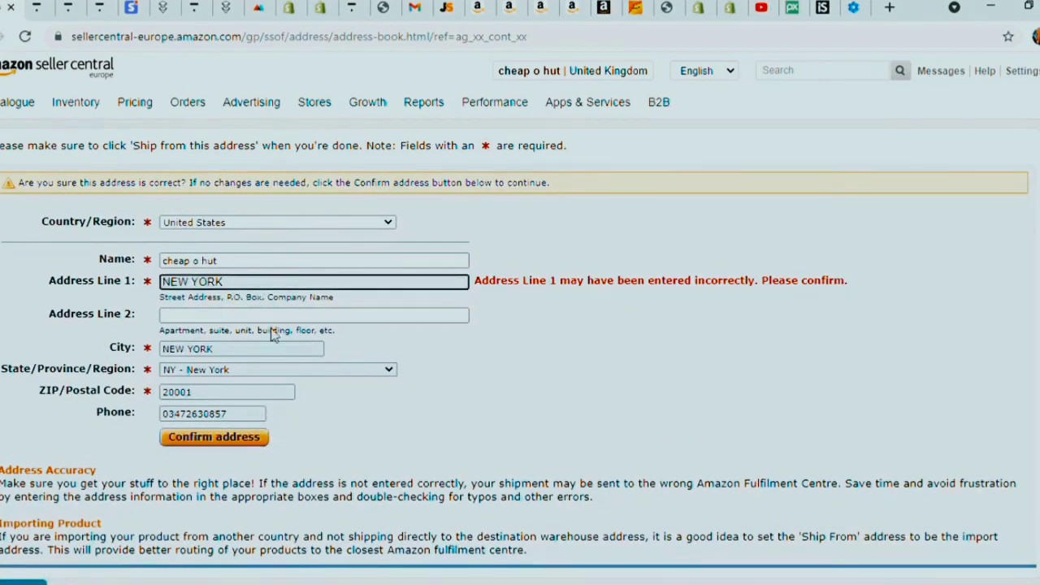
left_click(292, 417)
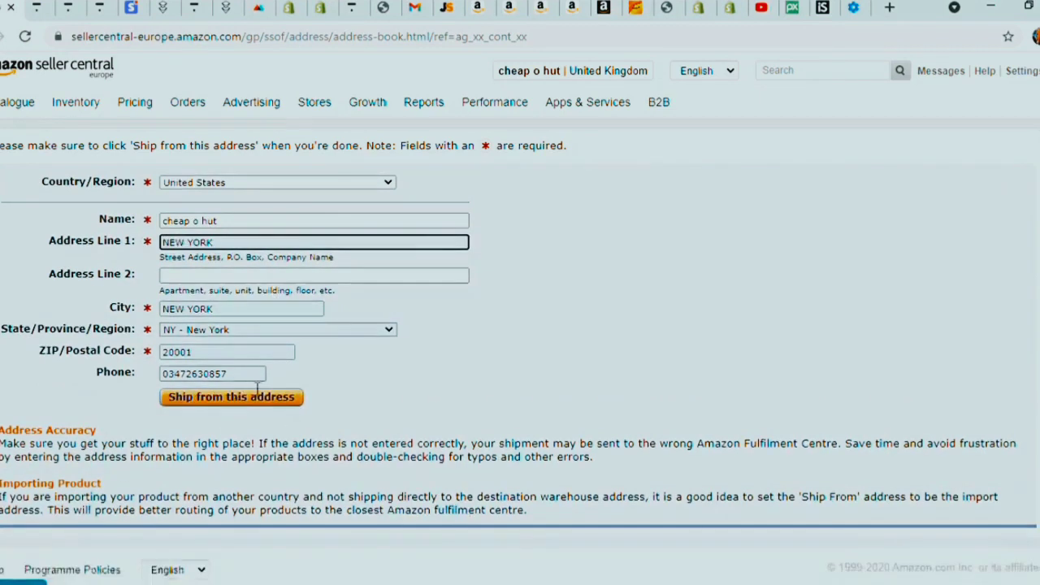
left_click(262, 405)
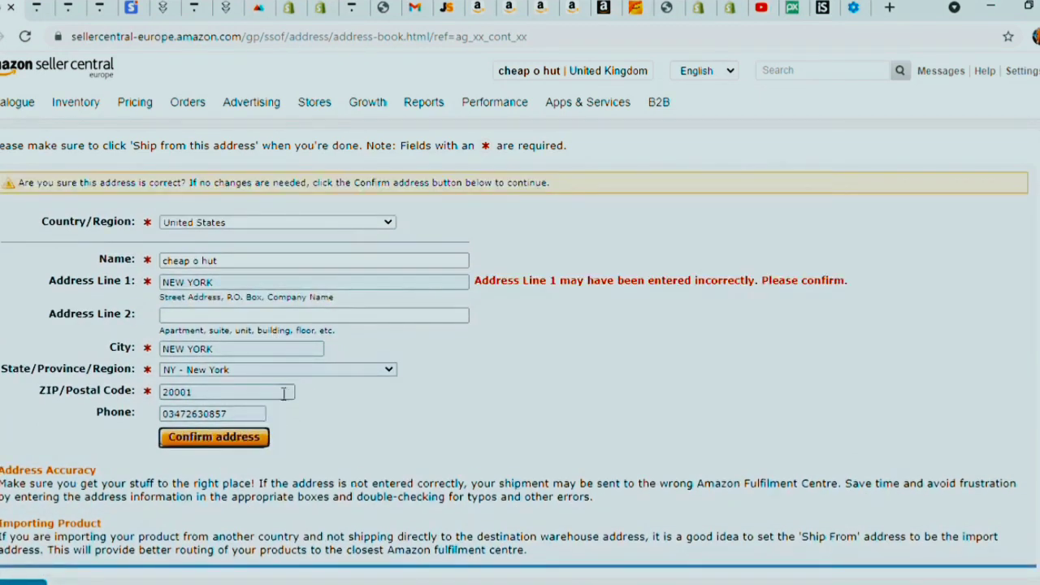
left_click(257, 293)
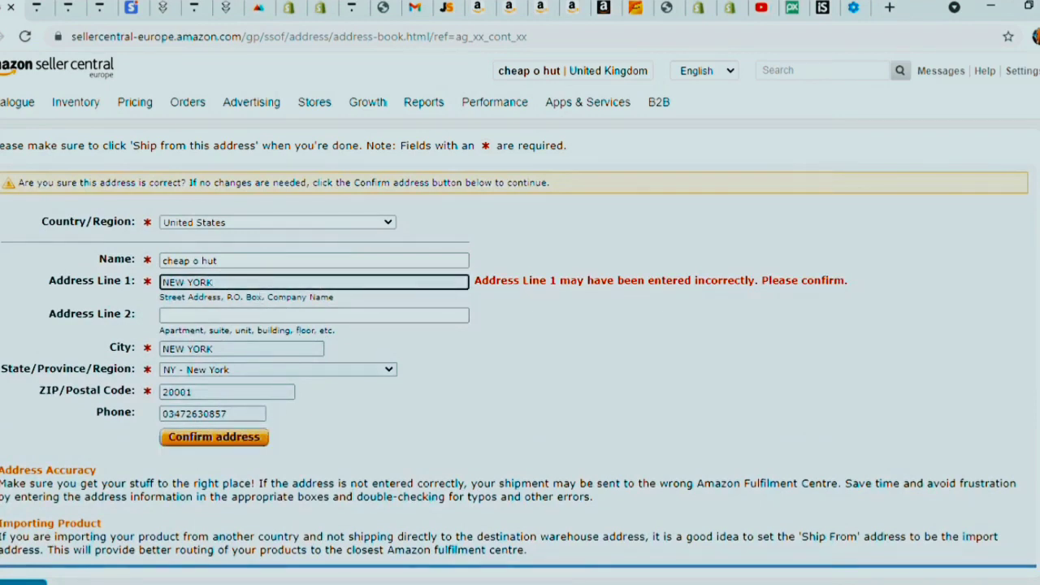
key("BackSpace")
key("BackSpace")
key("BackSpace")
key("BackSpace")
key("BackSpace")
key("BackSpace")
key("BackSpace")
key("BackSpace")
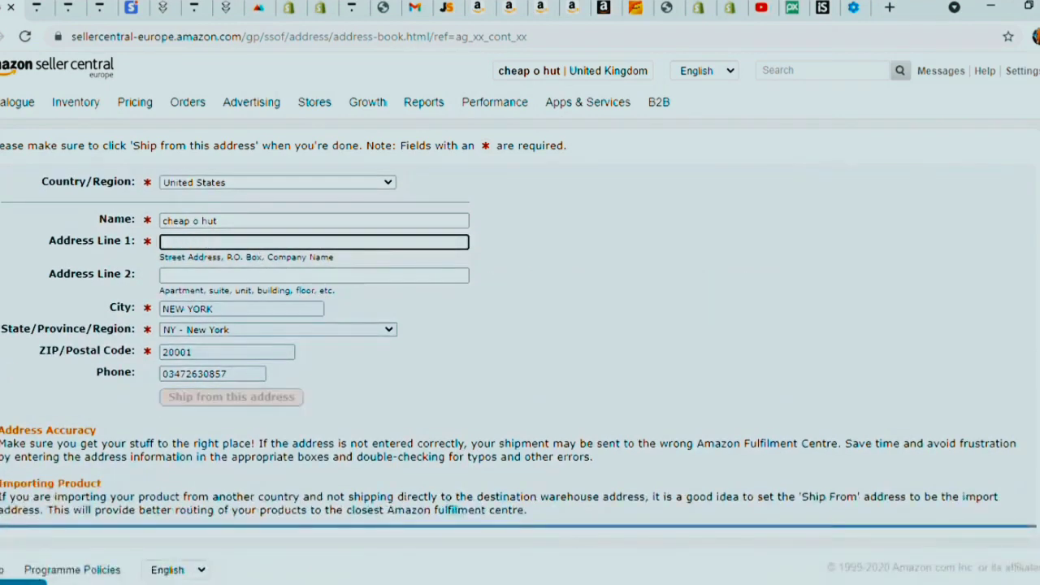
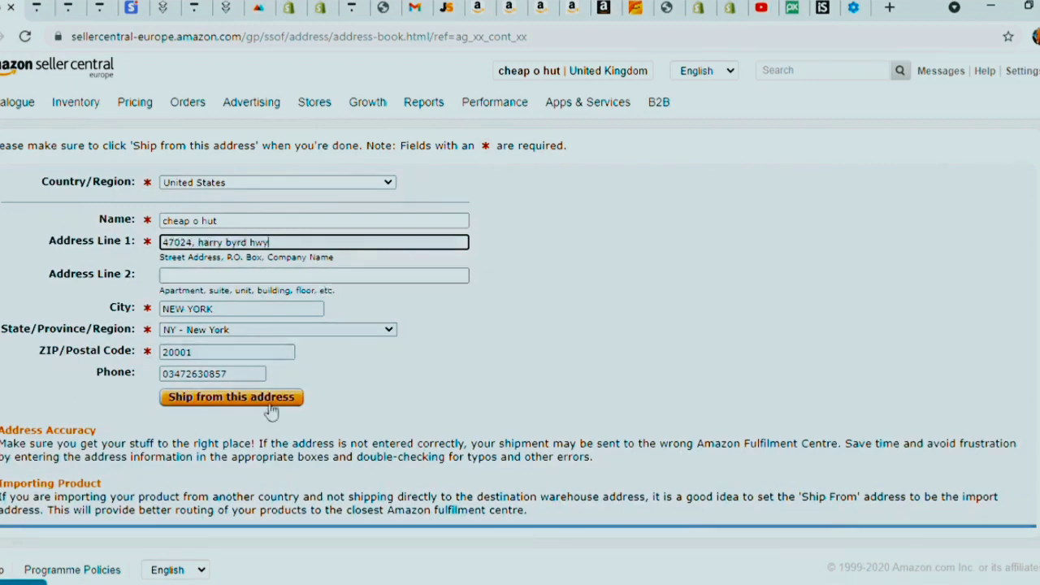
left_click(275, 407)
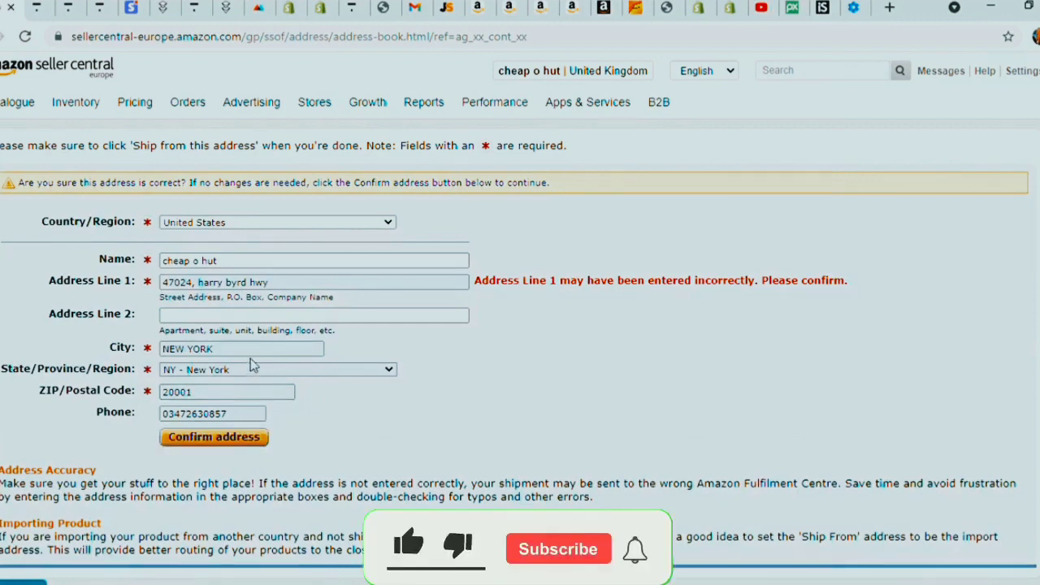
double_click(192, 349)
triple_click(192, 351)
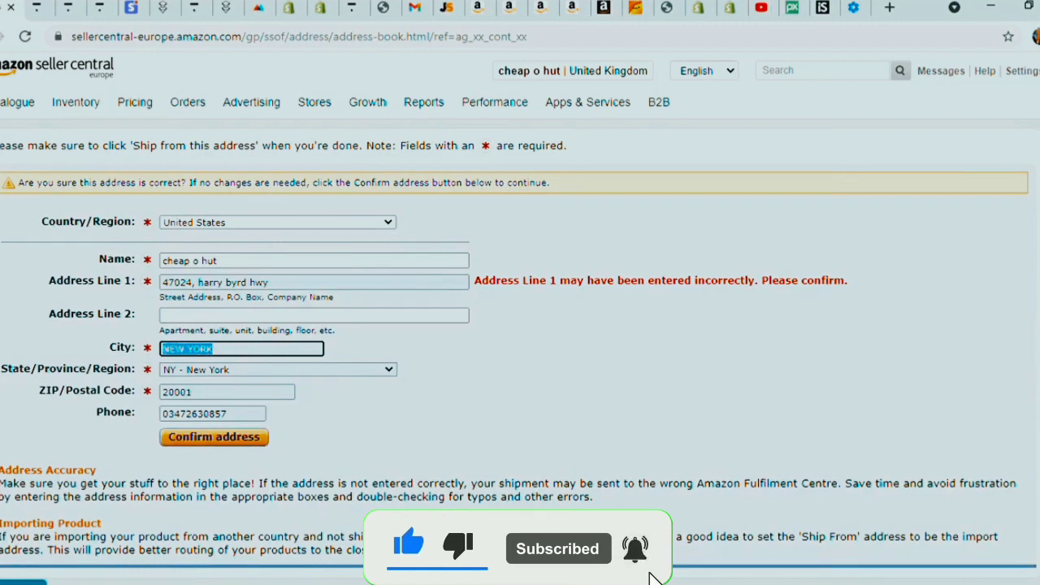
type("ste")
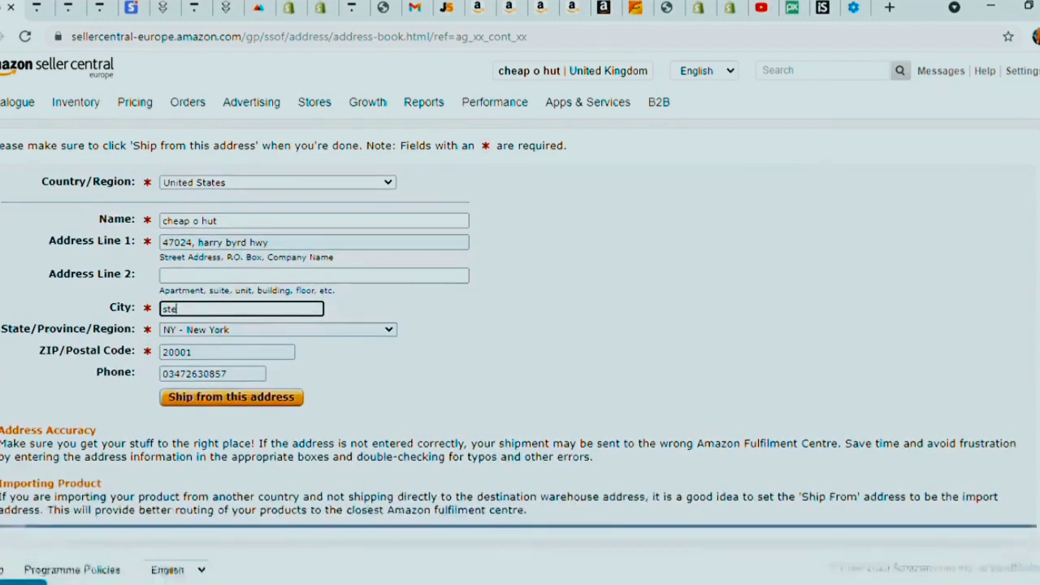
type("rling")
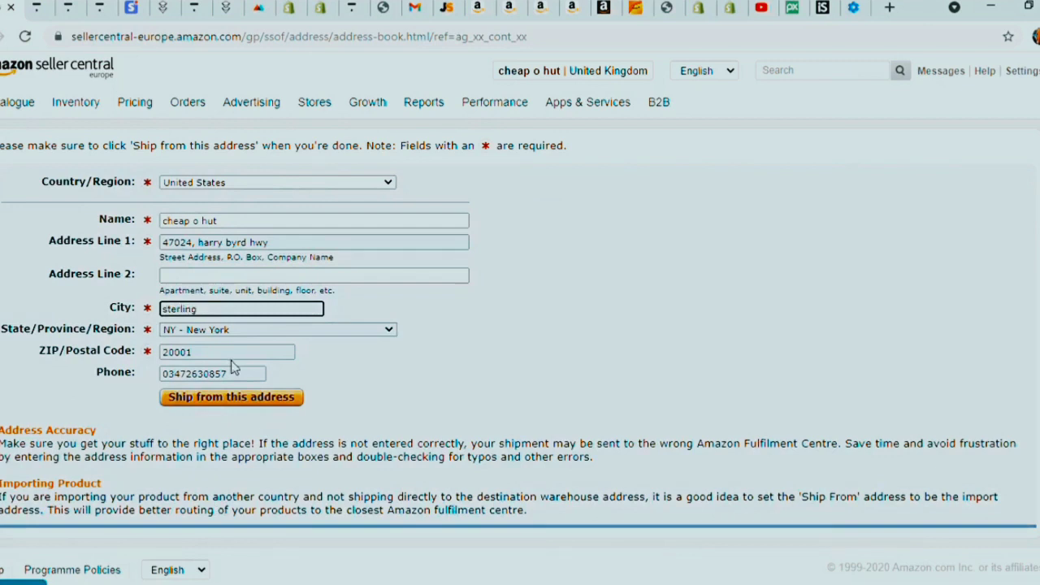
- Choose VA - Virginia as the state and resubmit the ship-from address
left_click(234, 332)
key("v")
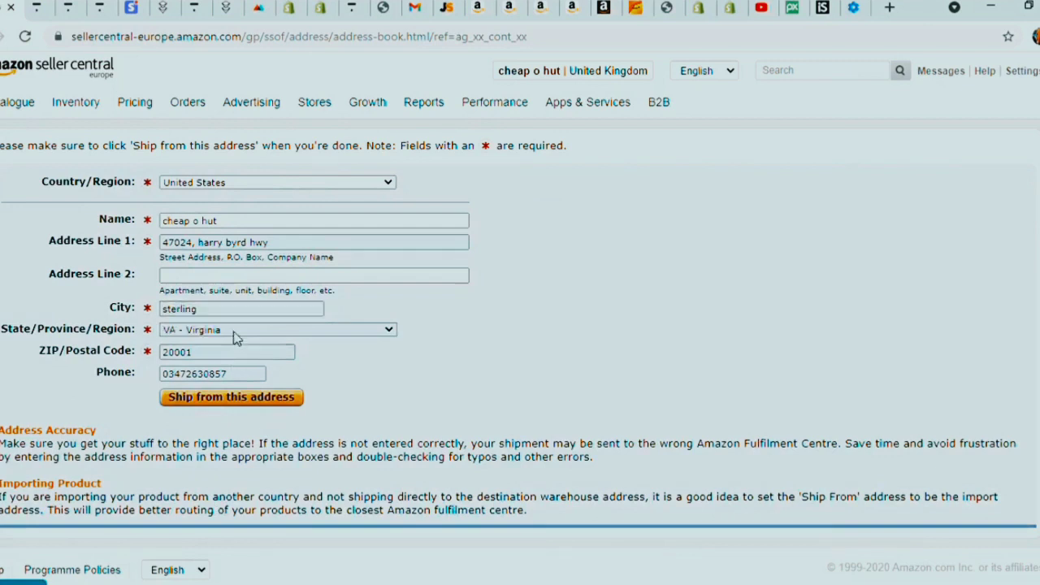
key("t")
key("v")
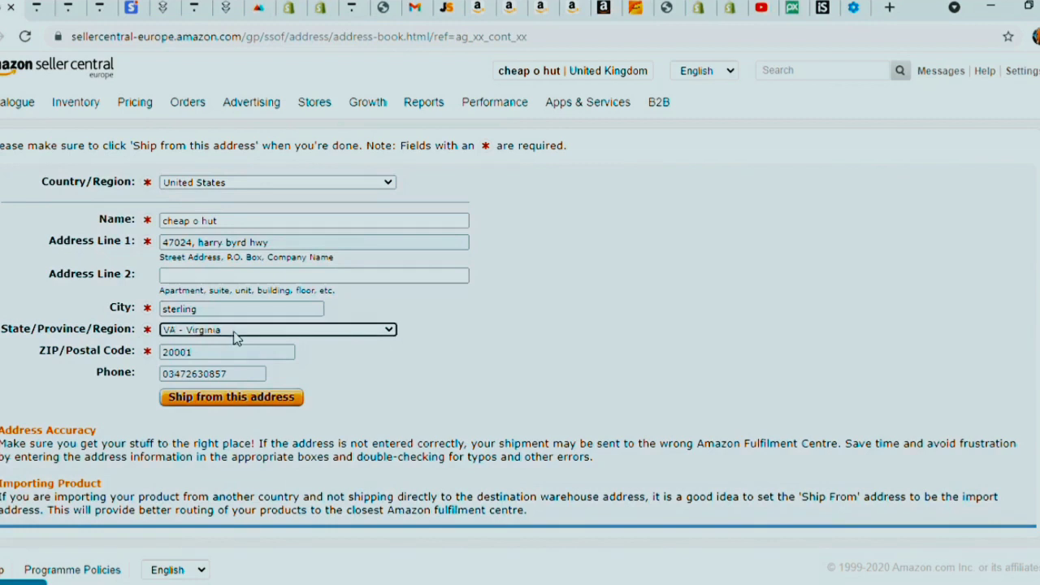
left_click(223, 403)
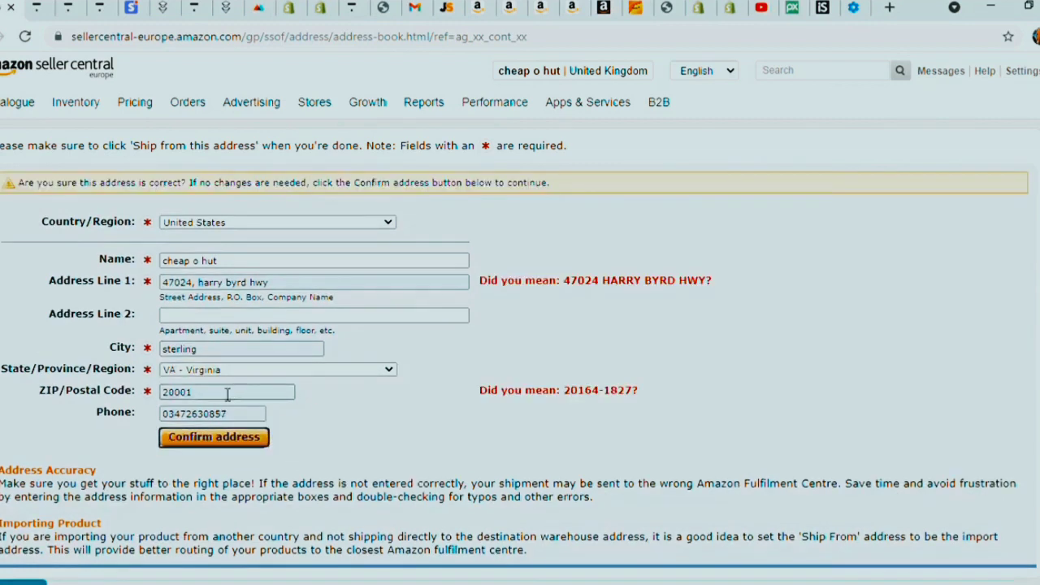
- Change the ZIP code to 20164 and resubmit the ship-from address
left_click(225, 397)
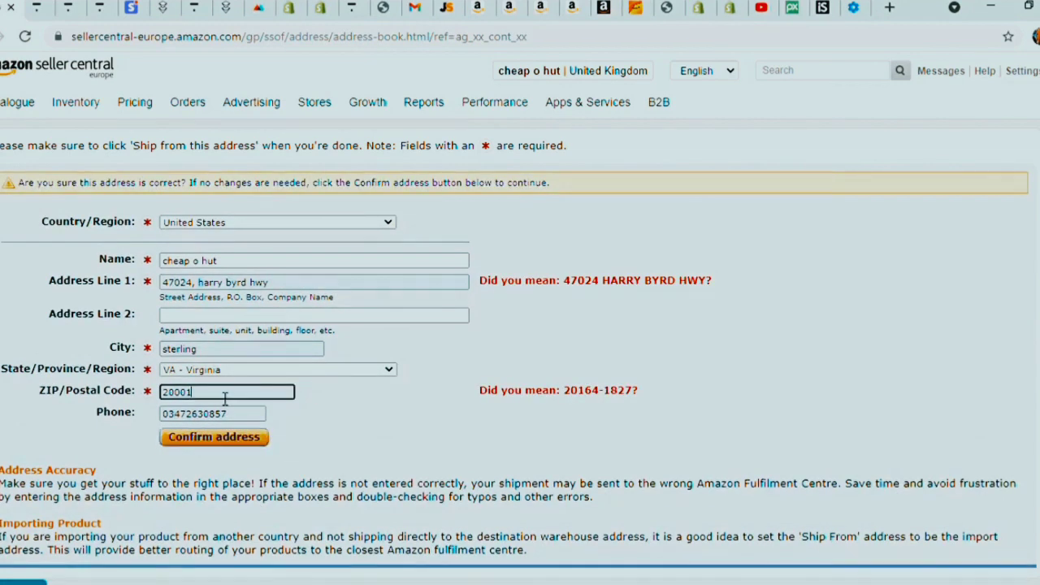
left_click(521, 394)
left_click_drag(258, 399, 106, 396)
type("2065")
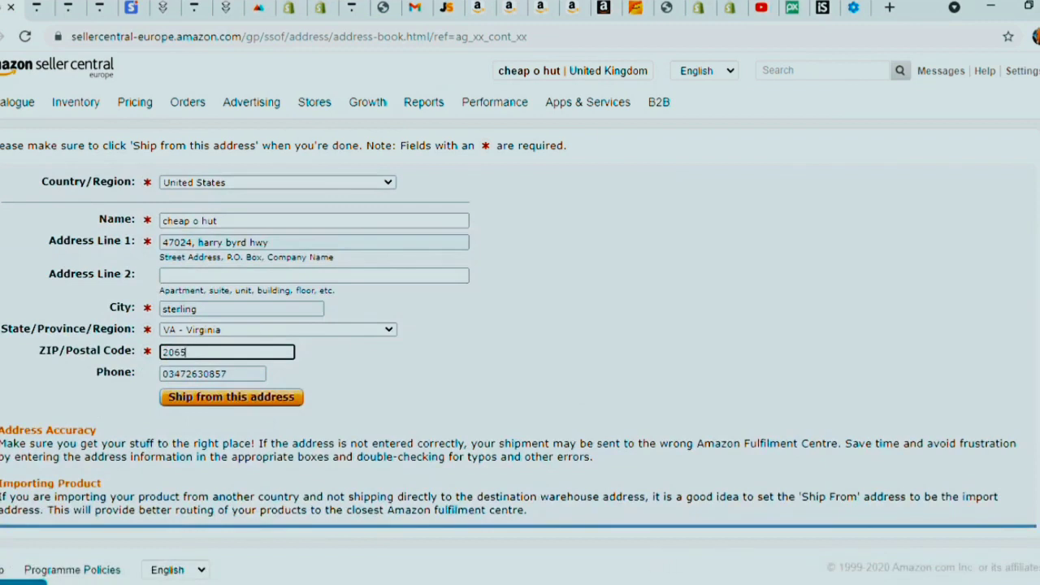
type("165")
left_click(529, 314)
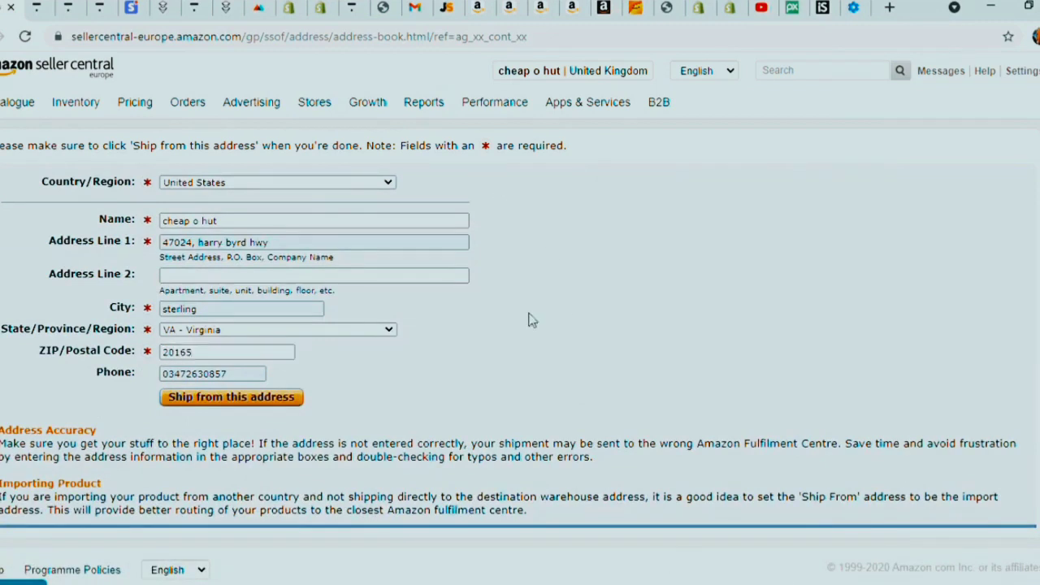
left_click(247, 405)
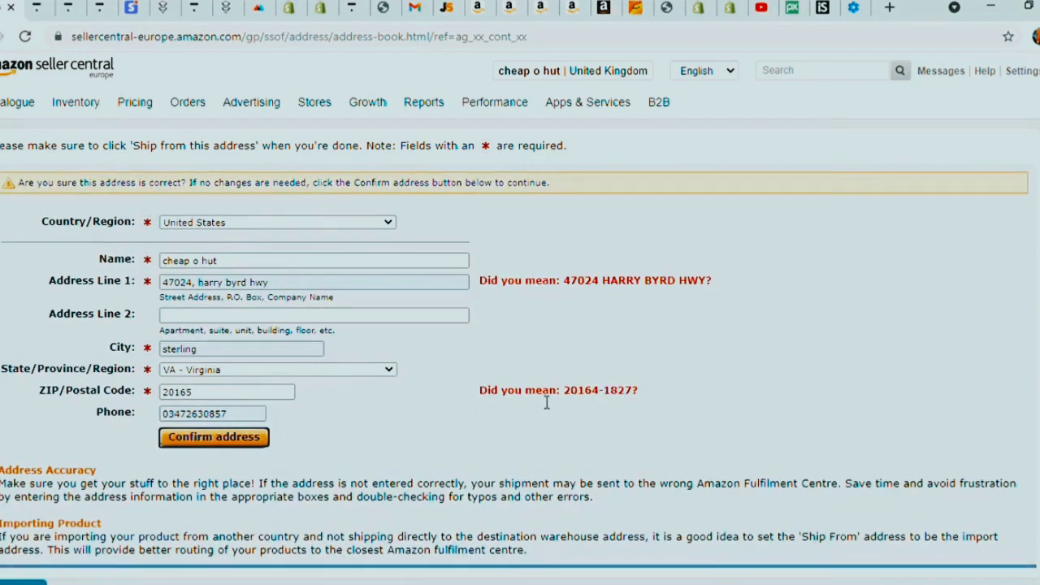
left_click(237, 394)
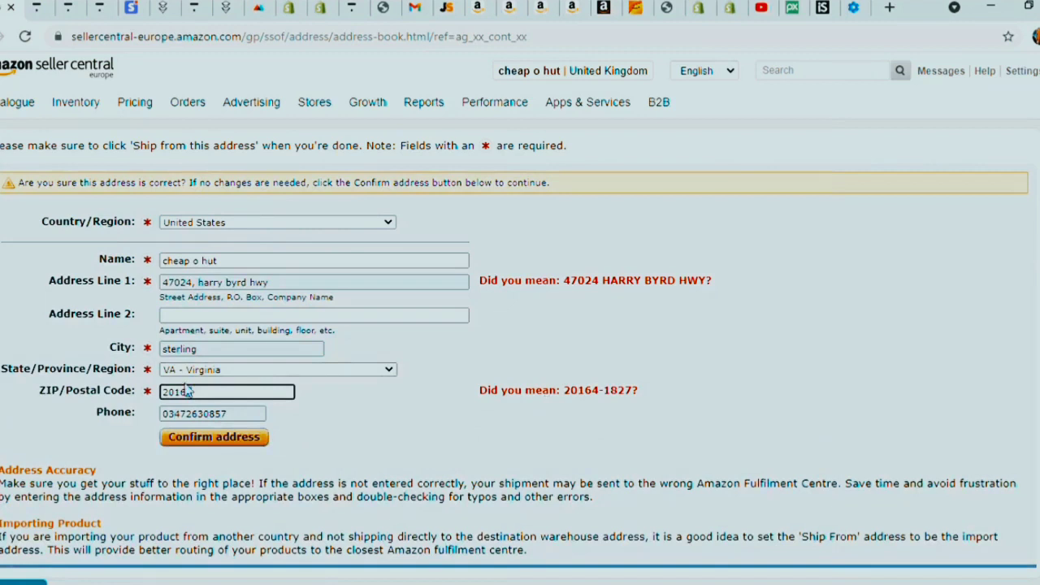
key("BackSpace")
type("4")
key("Return")
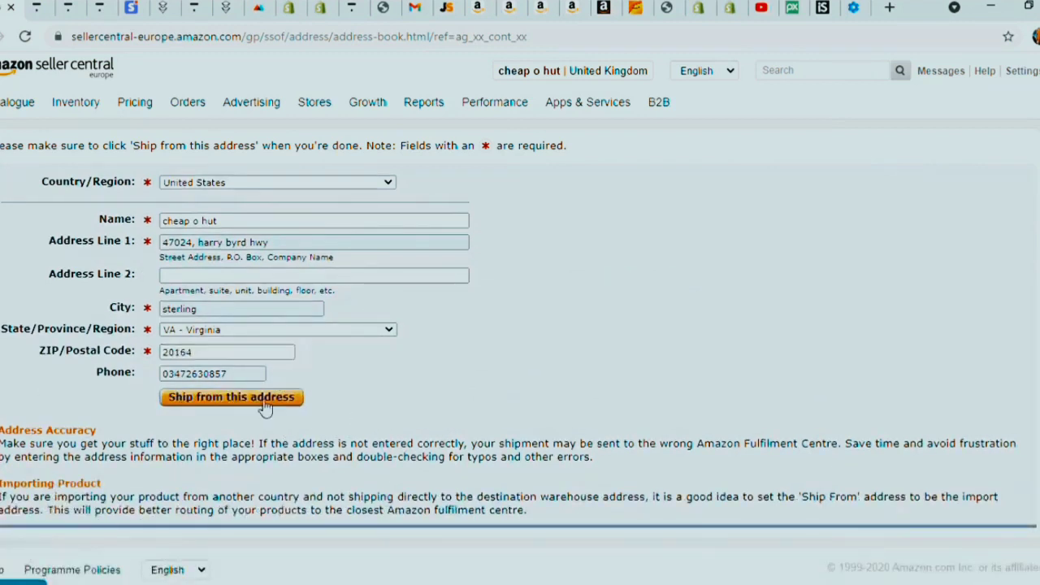
left_click(261, 402)
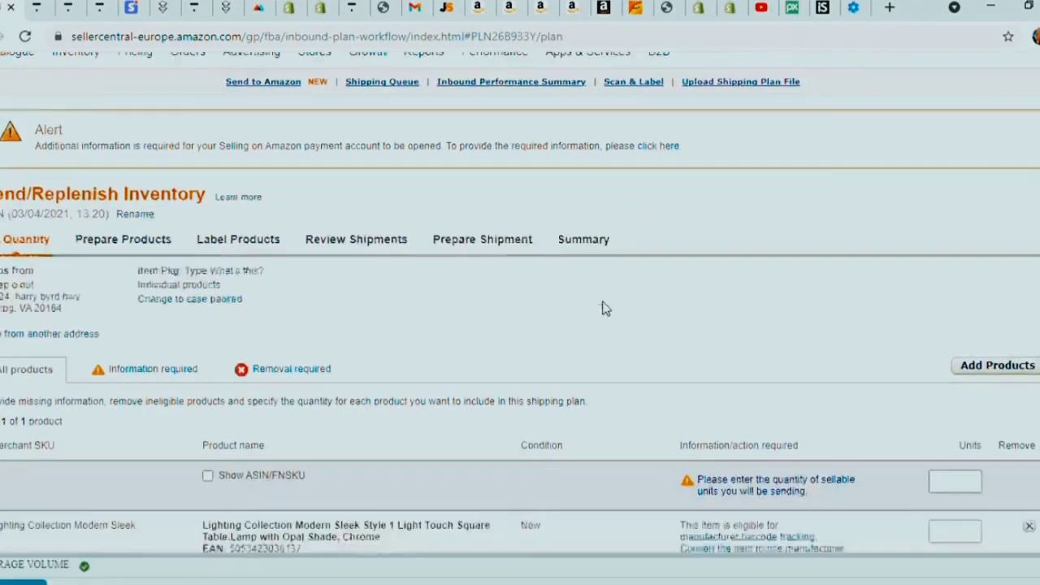
scroll(617, 293, "down", 2)
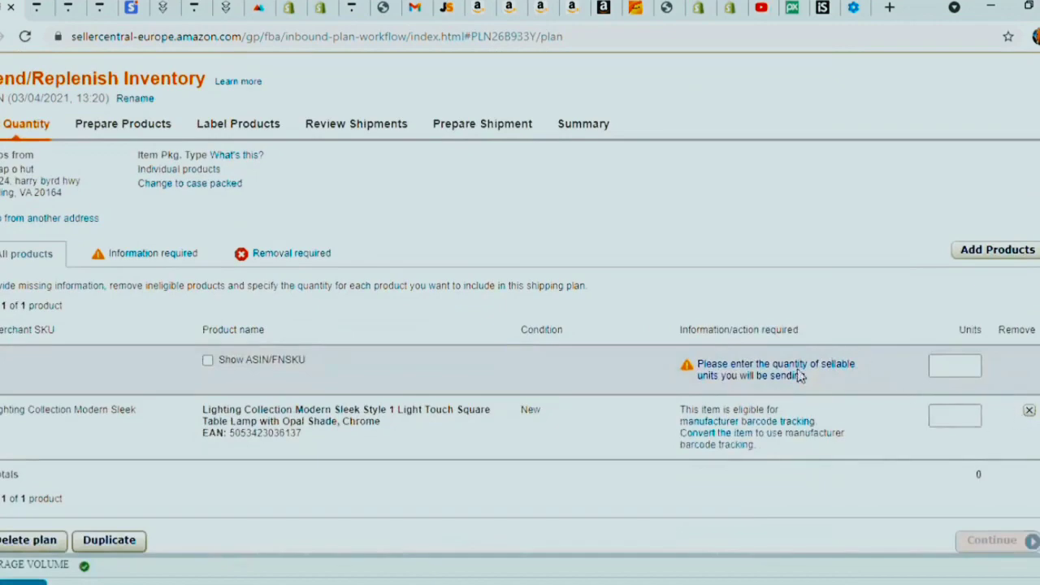
scroll(780, 365, "up", 2)
left_click(599, 72)
left_click(602, 72)
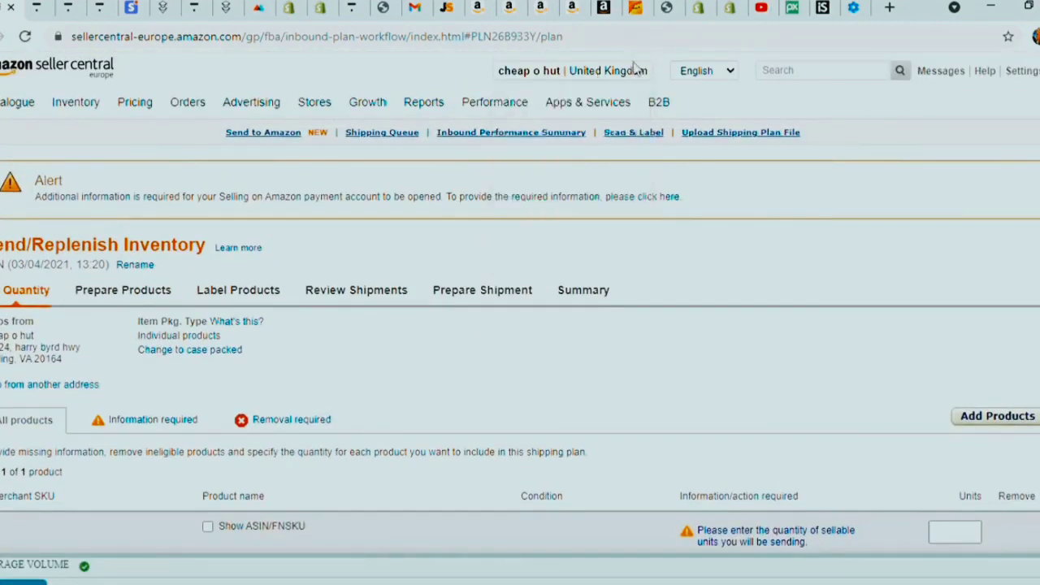
scroll(769, 239, "down", 3)
scroll(764, 241, "up", 3)
- Replace the eyeshadow query on Alibaba with 'light' and run the search
left_click(639, 8)
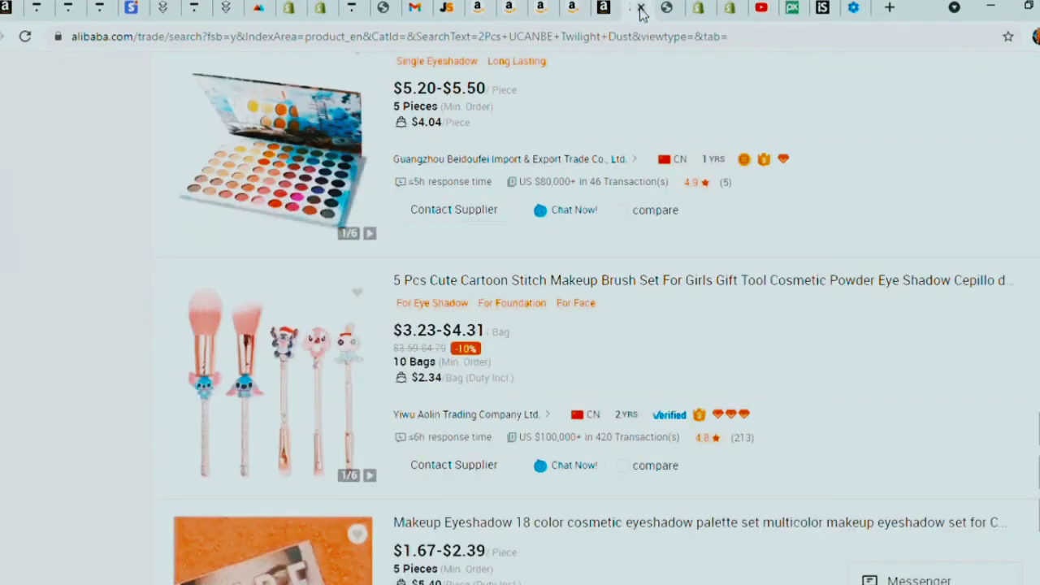
scroll(585, 72, "up", 10)
scroll(590, 70, "up", 10)
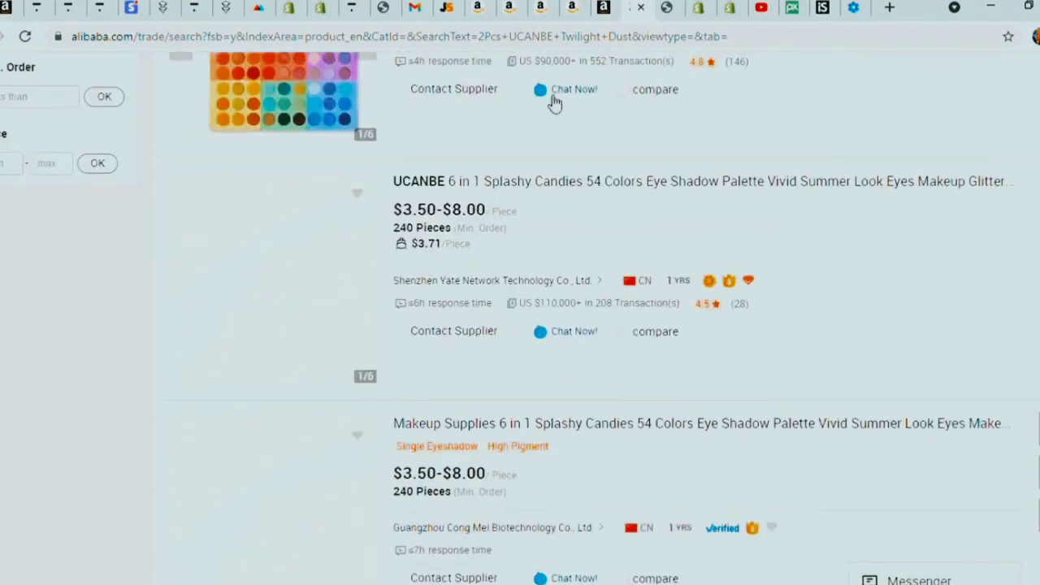
left_click_drag(480, 89, 230, 89)
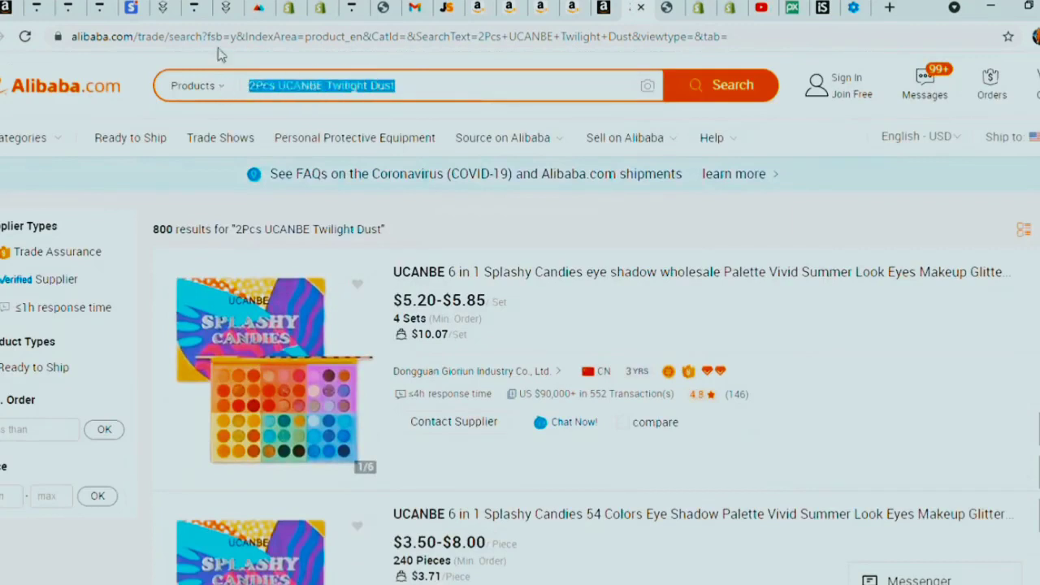
key("BackSpace")
type("lihg")
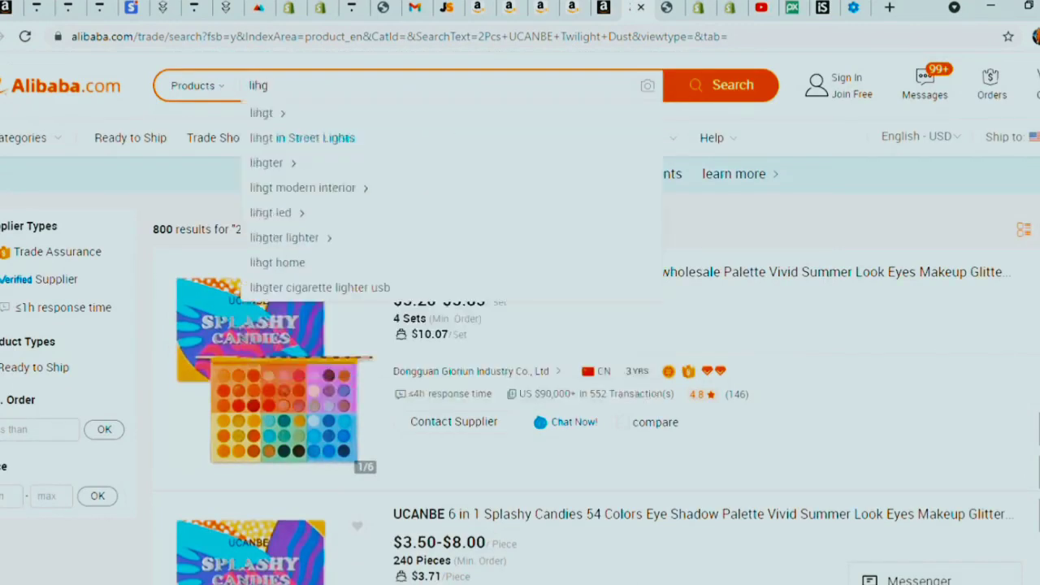
key("BackSpace")
type("gh")
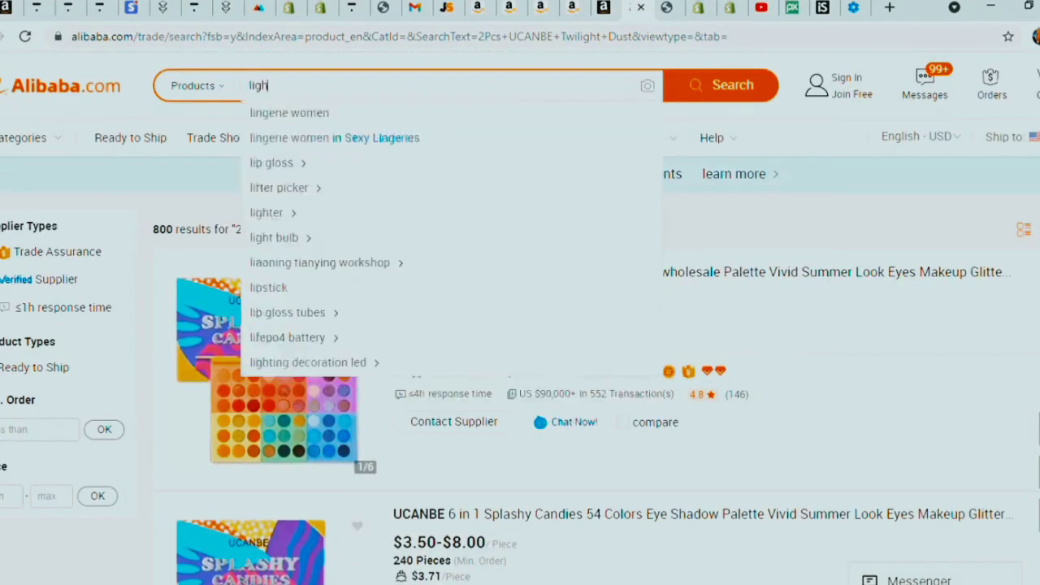
type("t")
key("Return")
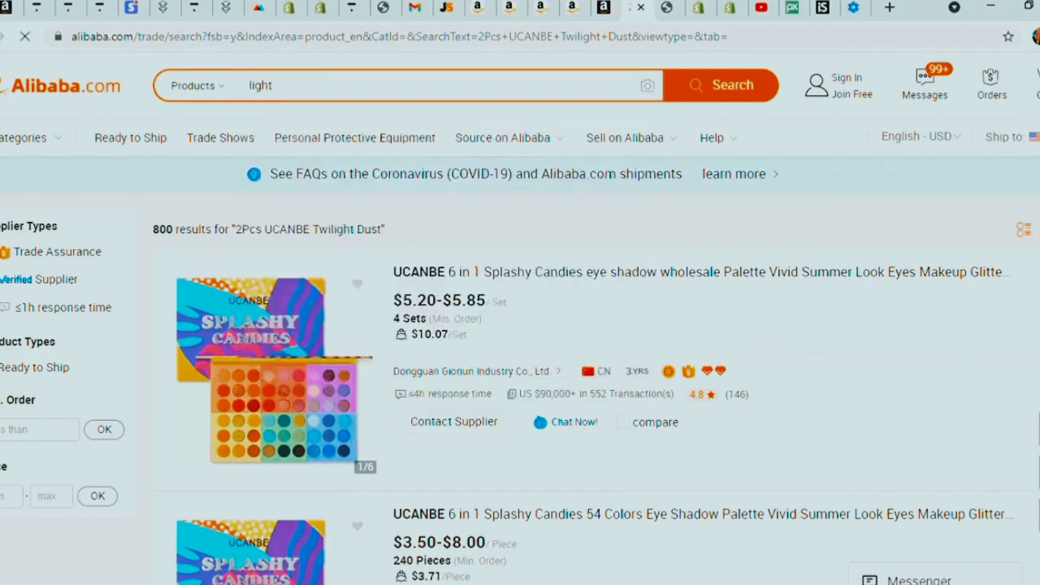
- Scroll the 'light' results and open the North America–US regional suppliers page
scroll(448, 230, "down", 6)
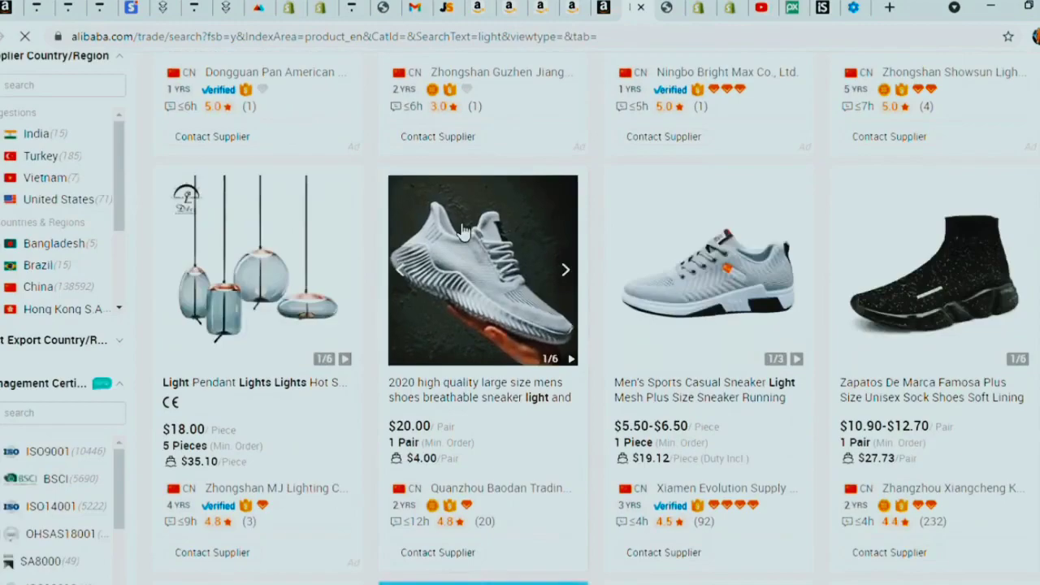
scroll(420, 239, "down", 10)
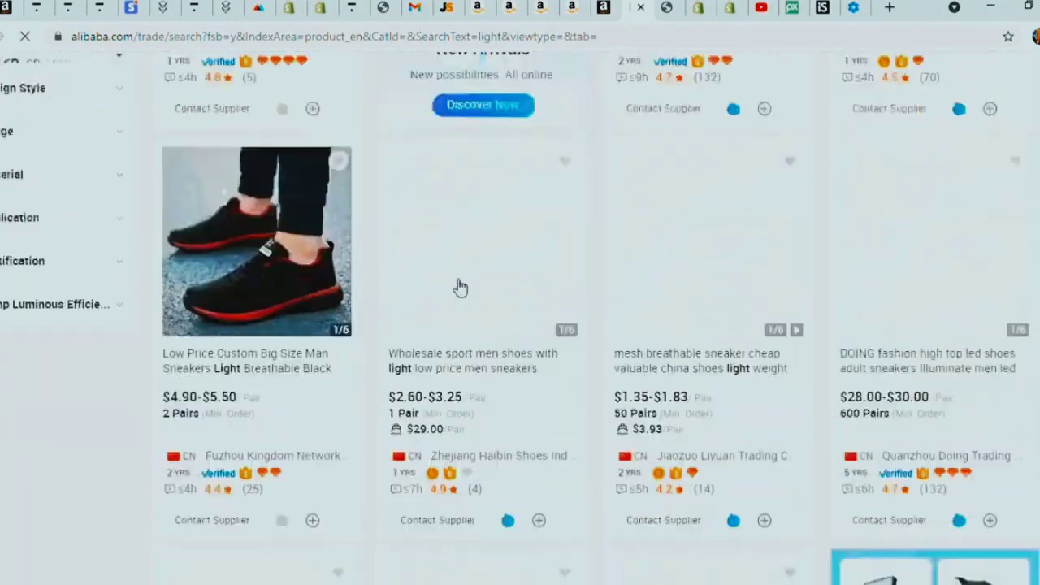
scroll(462, 286, "down", 4)
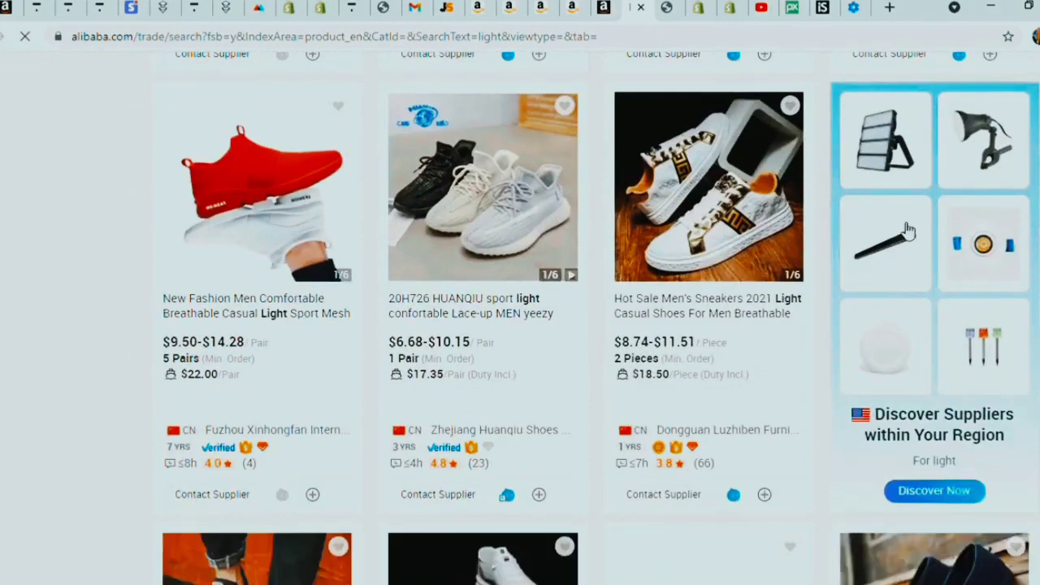
left_click(877, 187)
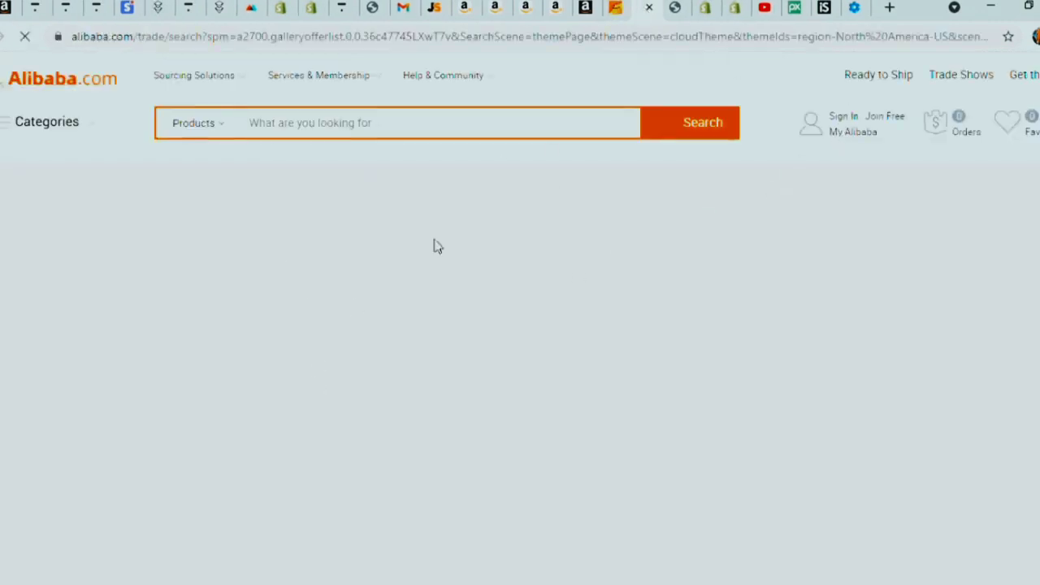
- Scroll the North America suppliers' light products, then return to the Amazon Seller Central tab
scroll(209, 360, "down", 2)
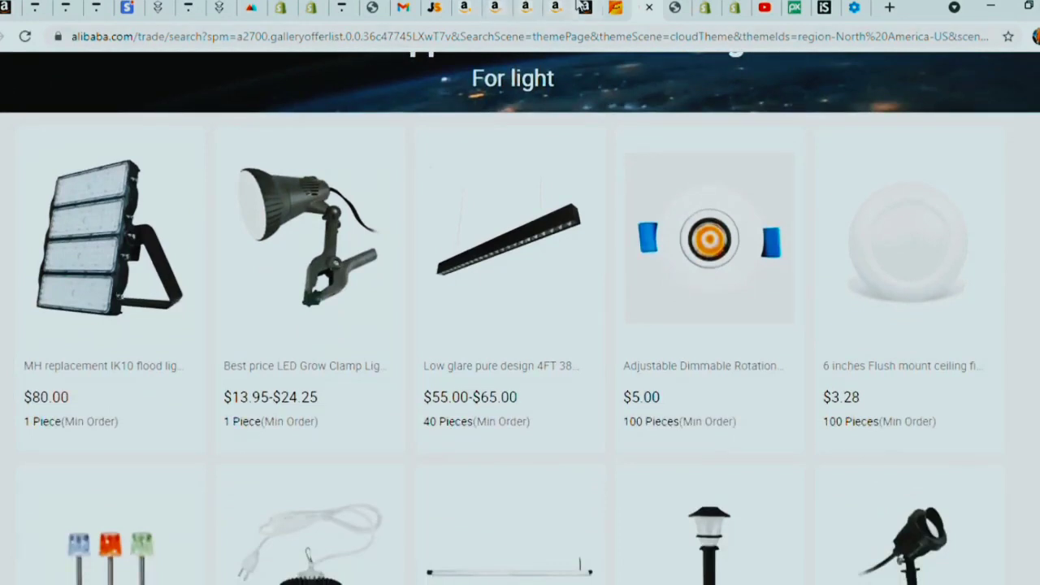
left_click(581, 7)
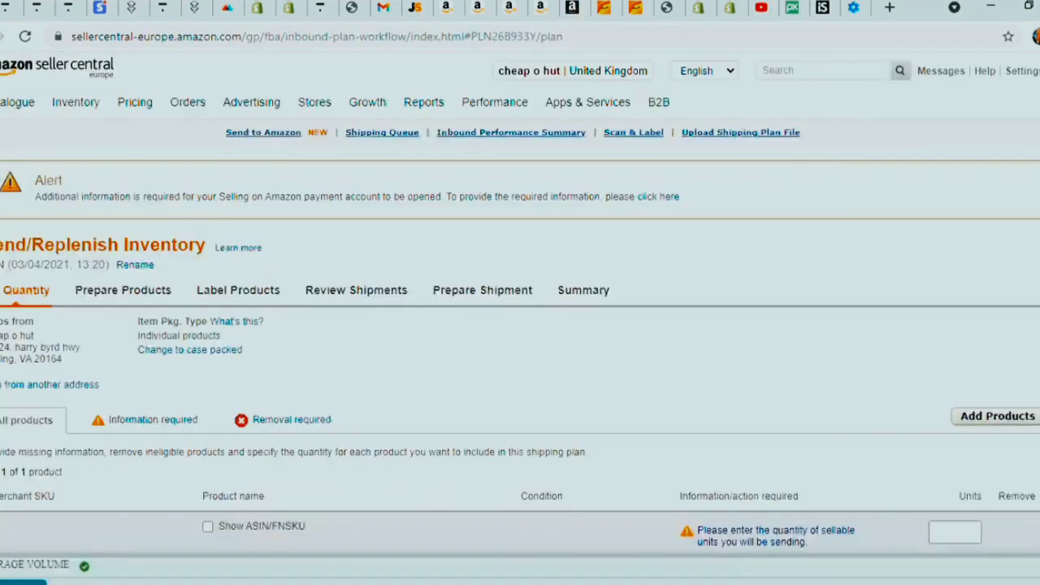
- Enter 100 units for the table lamp and continue to Prepare Products
scroll(615, 358, "down", 1)
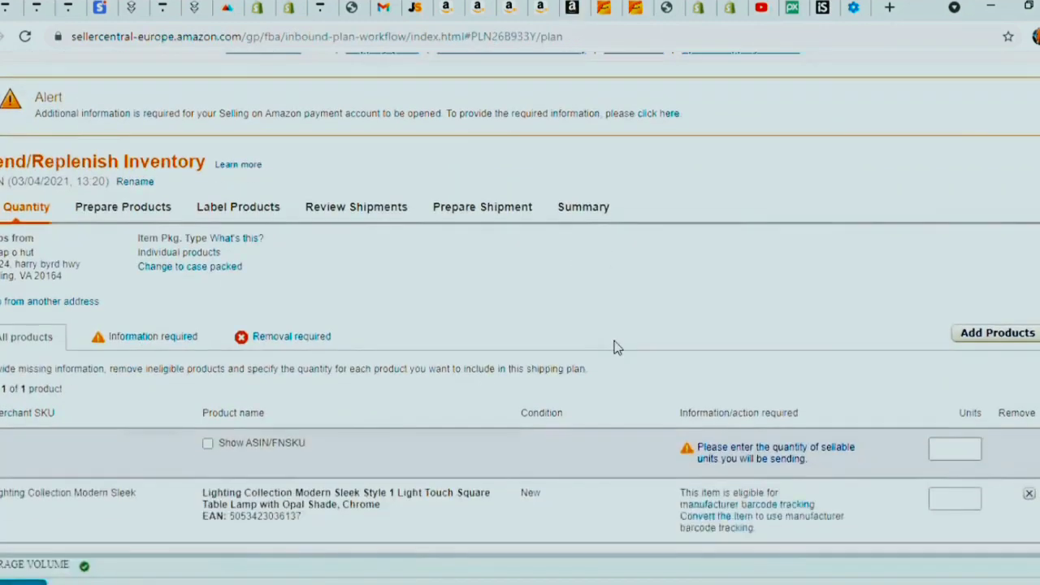
scroll(615, 347, "up", 1)
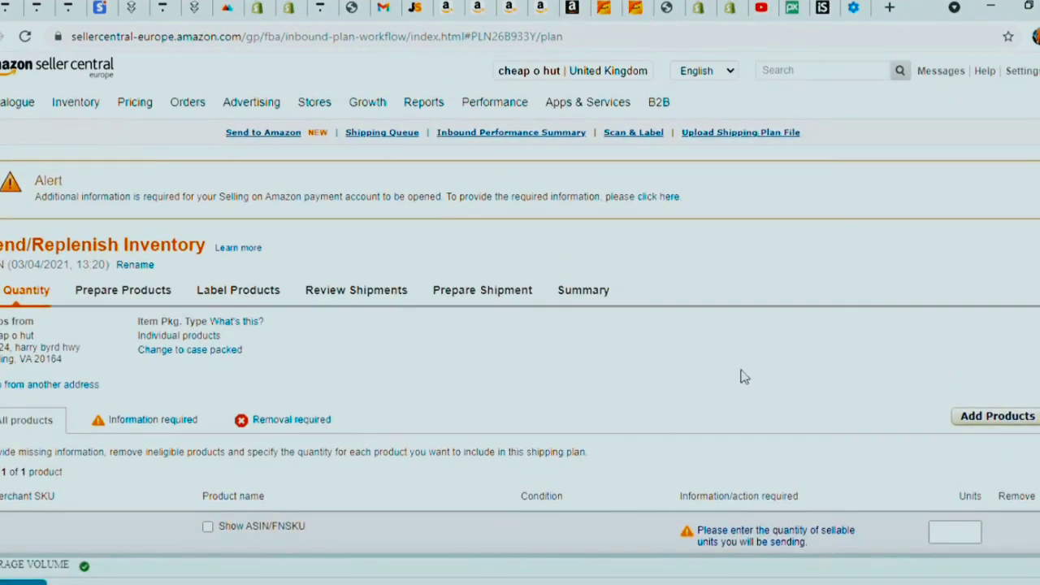
scroll(736, 346, "down", 1)
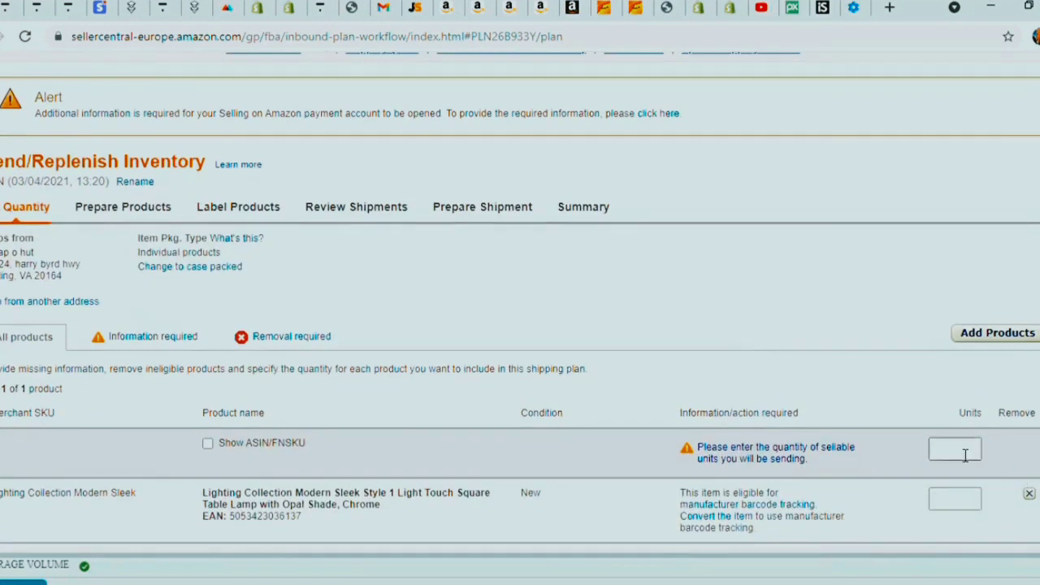
scroll(1004, 455, "up", 1)
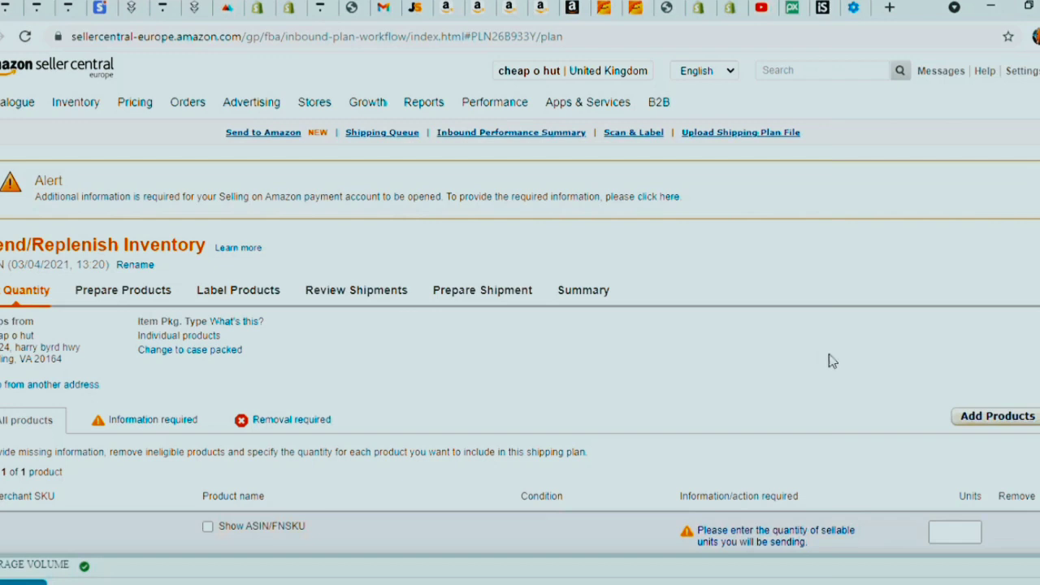
scroll(837, 361, "down", 2)
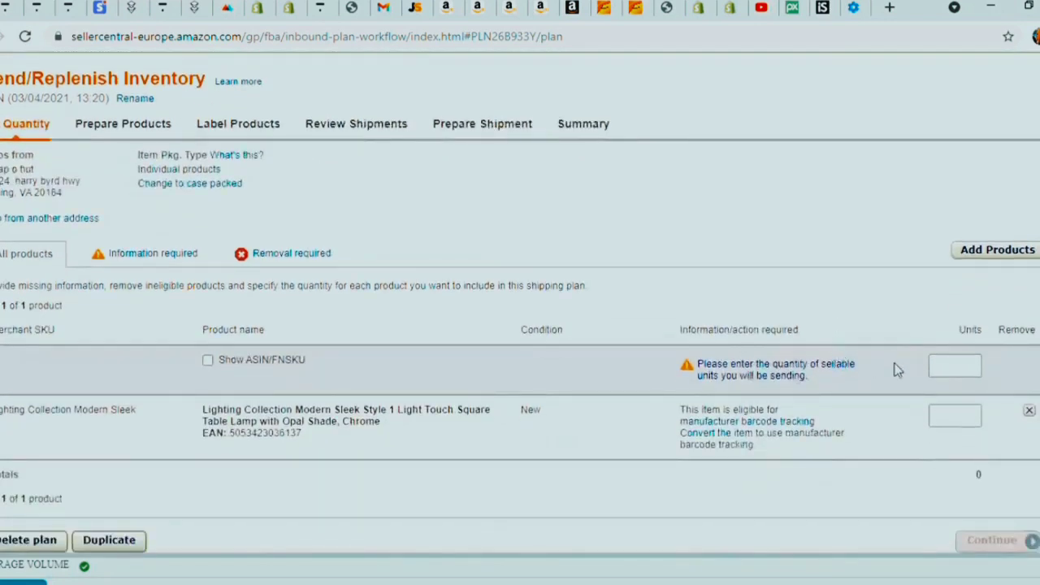
left_click(947, 366)
type("1")
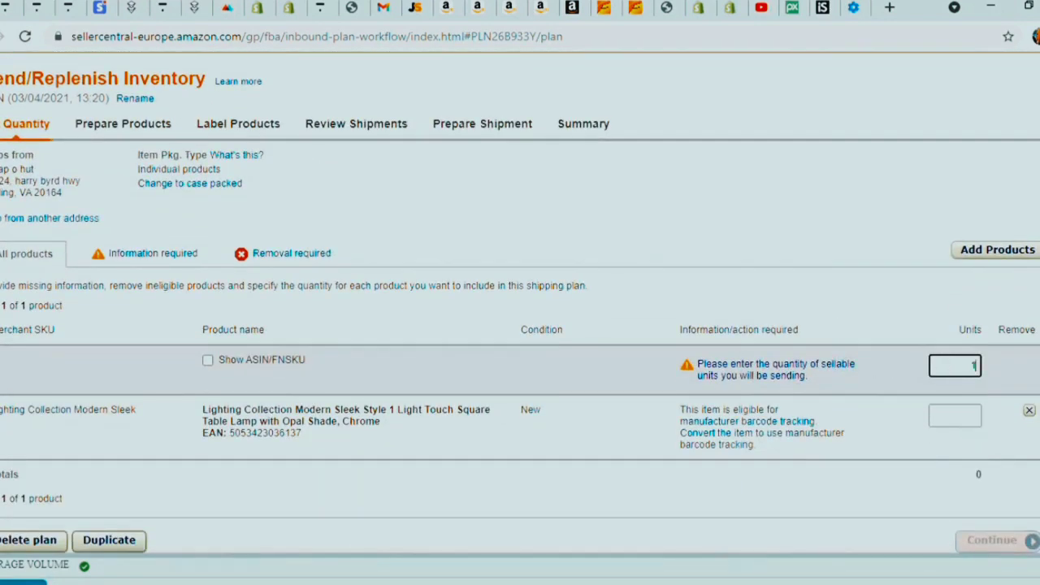
type("00")
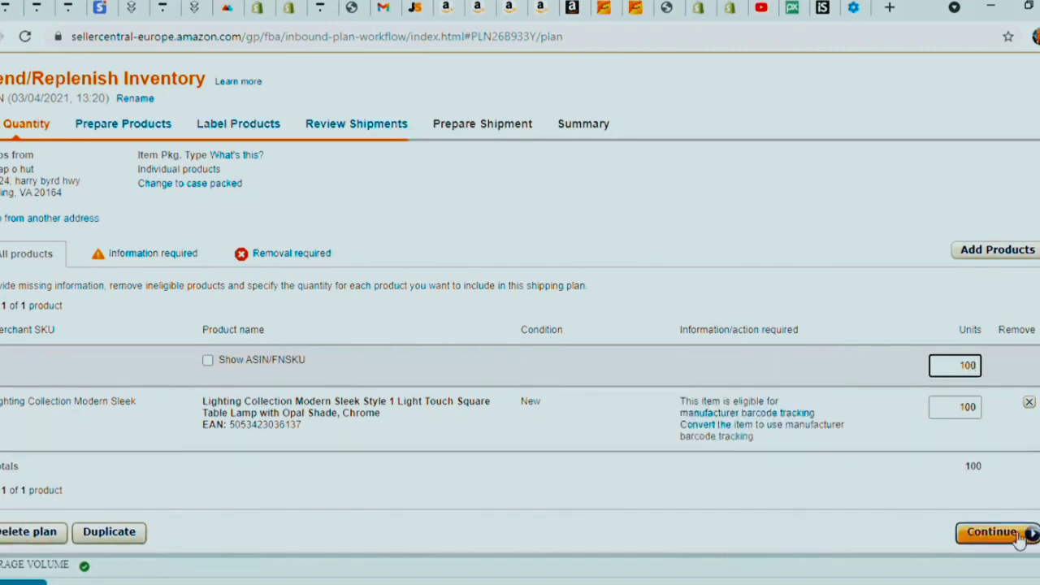
left_click(1018, 538)
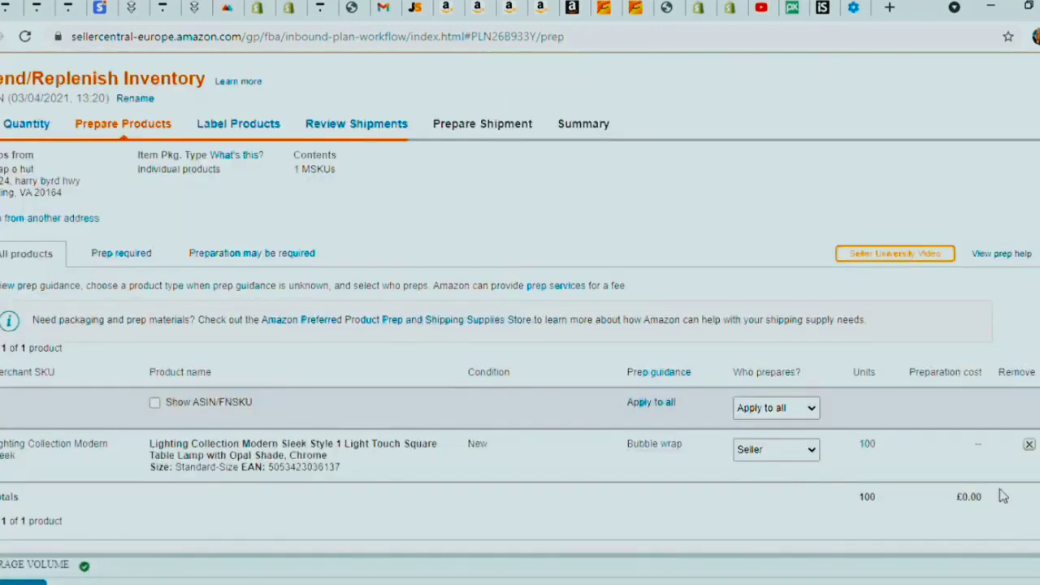
- Mark all lamps as No Prep Needed and download their 100 product labels as products (11).pdf
scroll(1004, 496, "down", 1)
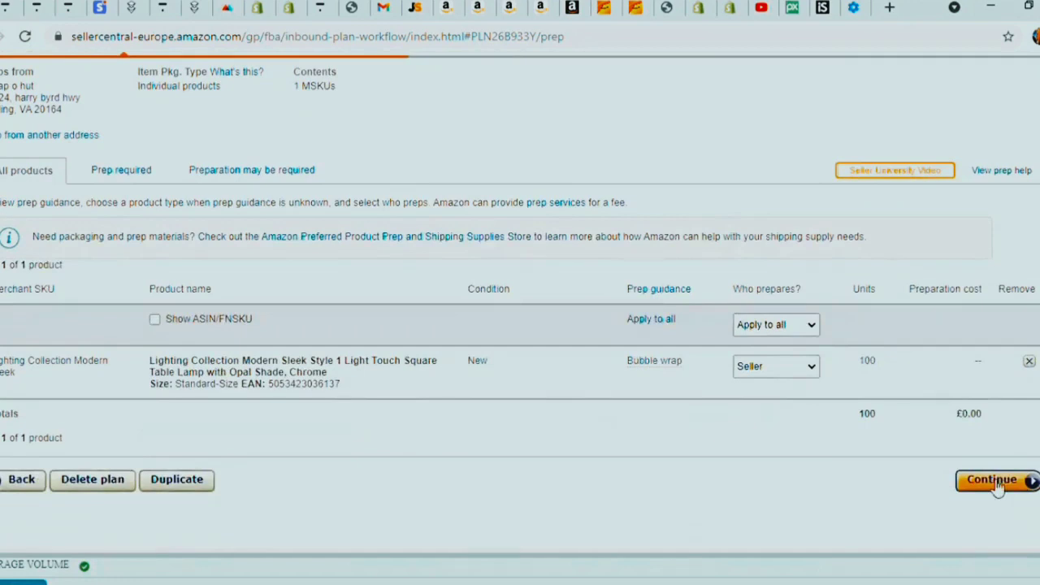
left_click(646, 322)
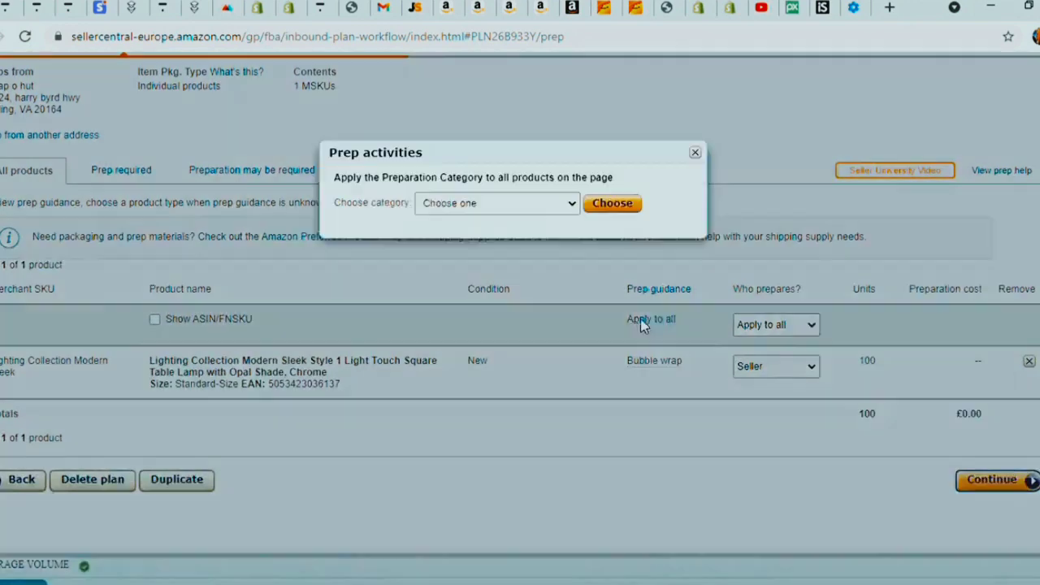
left_click(482, 340)
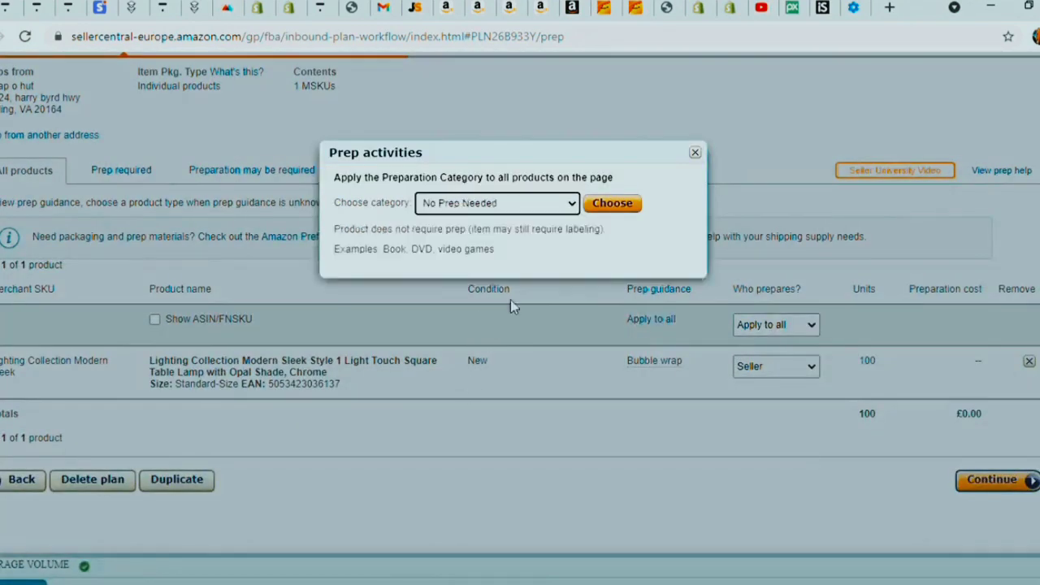
left_click(613, 204)
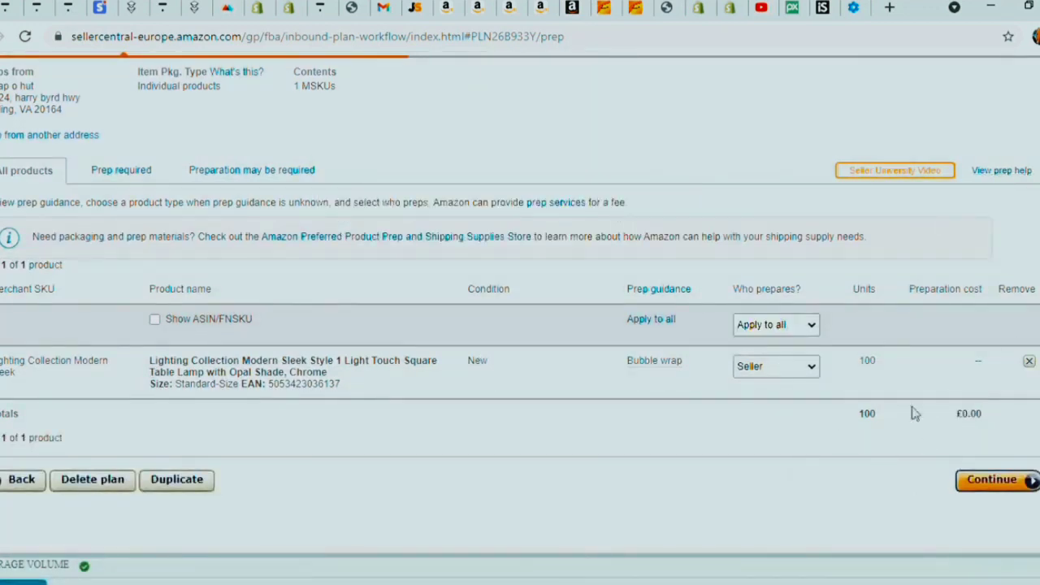
left_click(1016, 479)
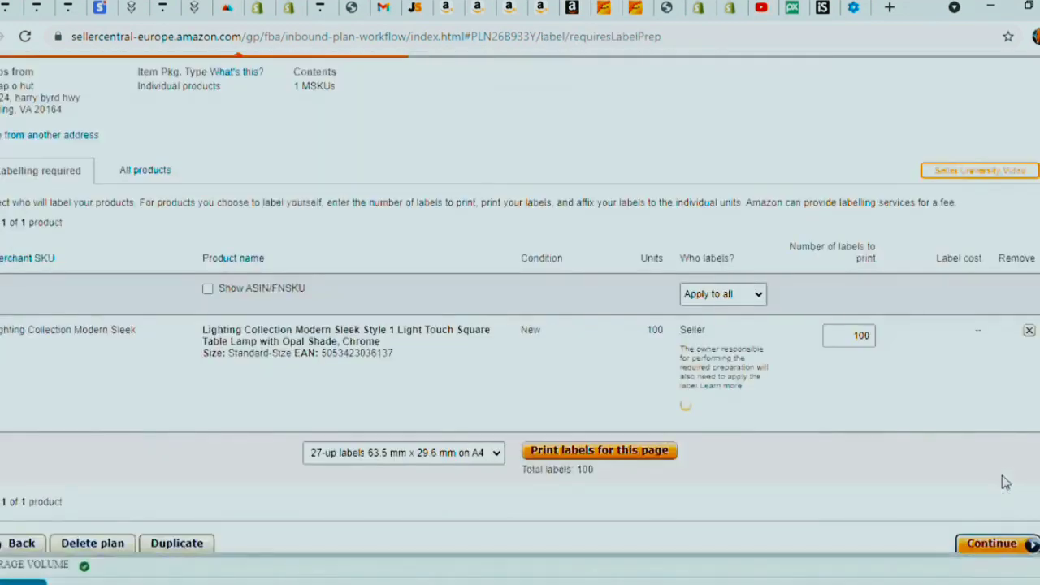
left_click(581, 464)
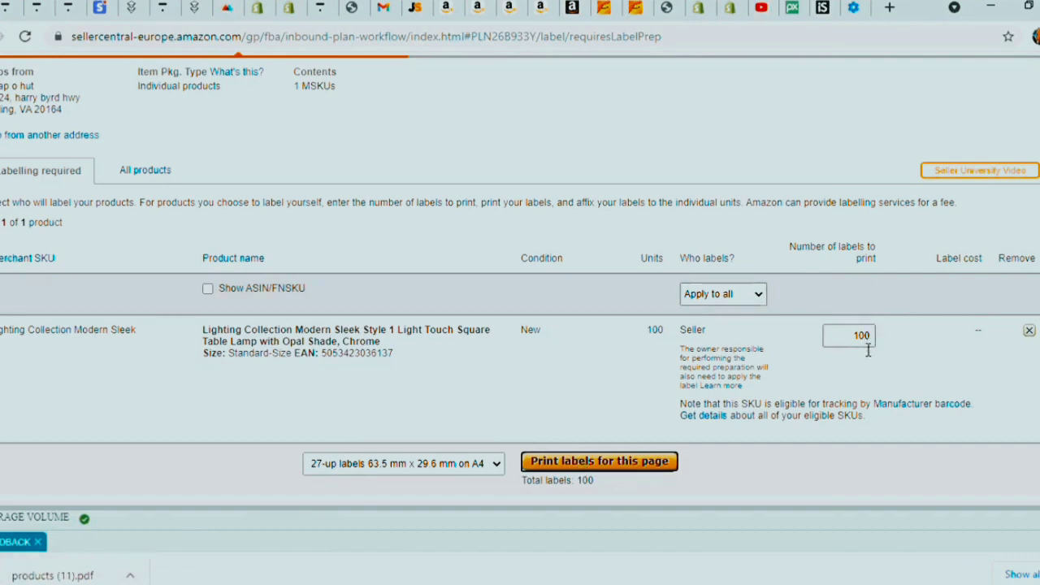
- Review the 4-page lamp barcode label PDF, then return to the Seller Central labelling page
left_click(81, 577)
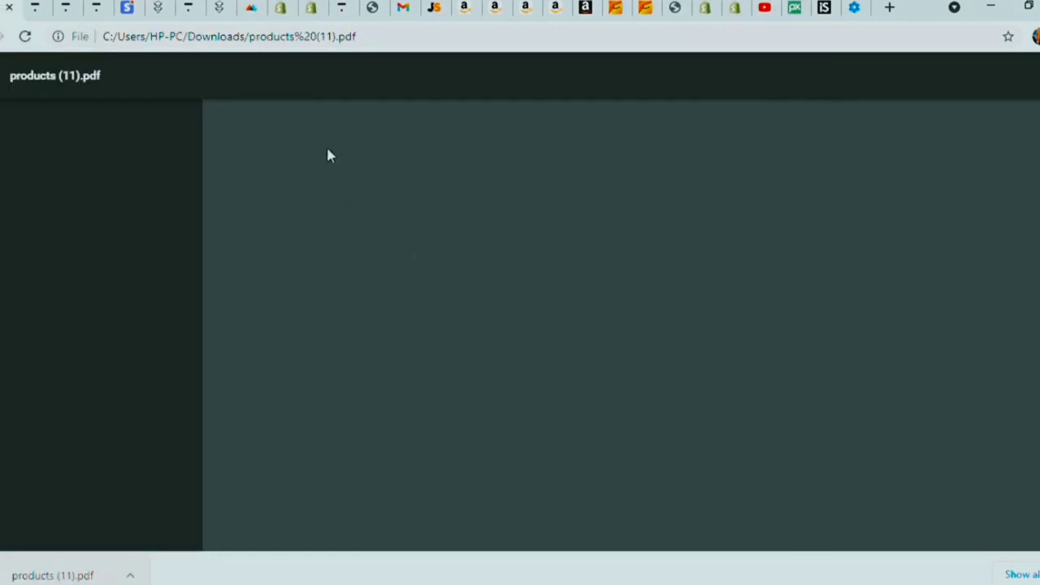
scroll(436, 225, "down", 10)
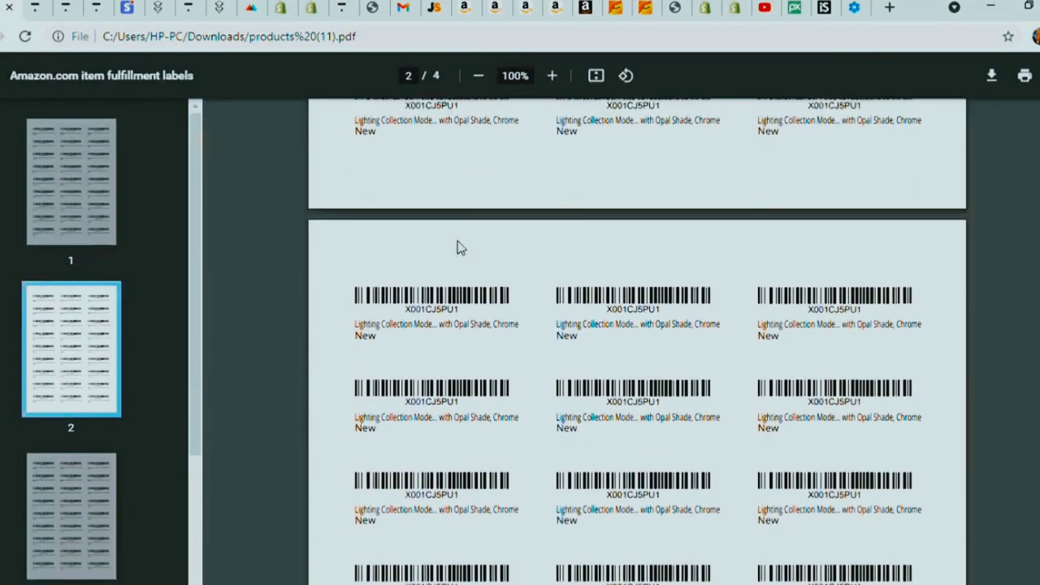
scroll(467, 248, "down", 5)
scroll(469, 255, "up", 3)
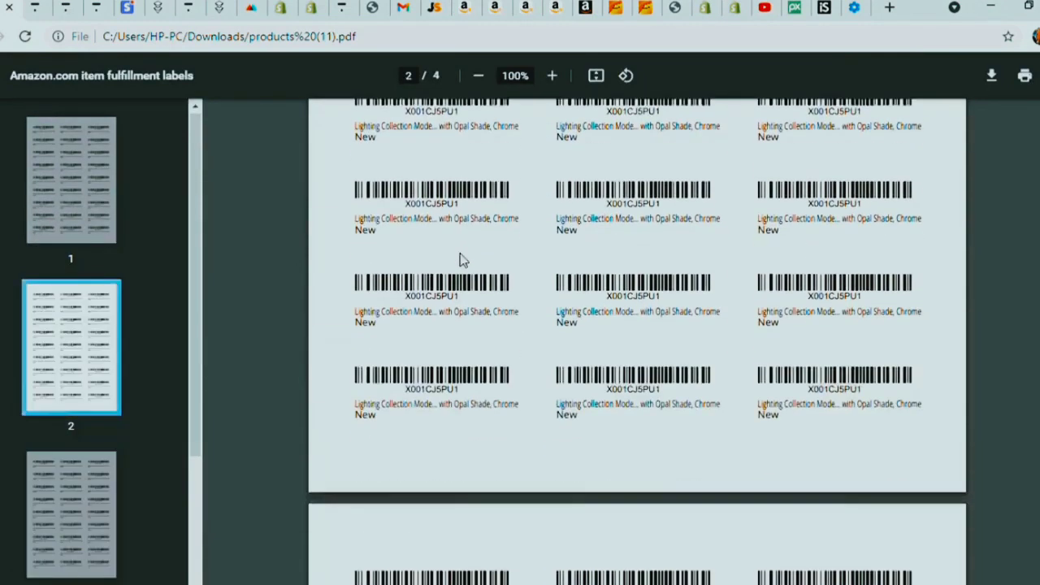
scroll(460, 260, "down", 3)
scroll(459, 260, "up", 10)
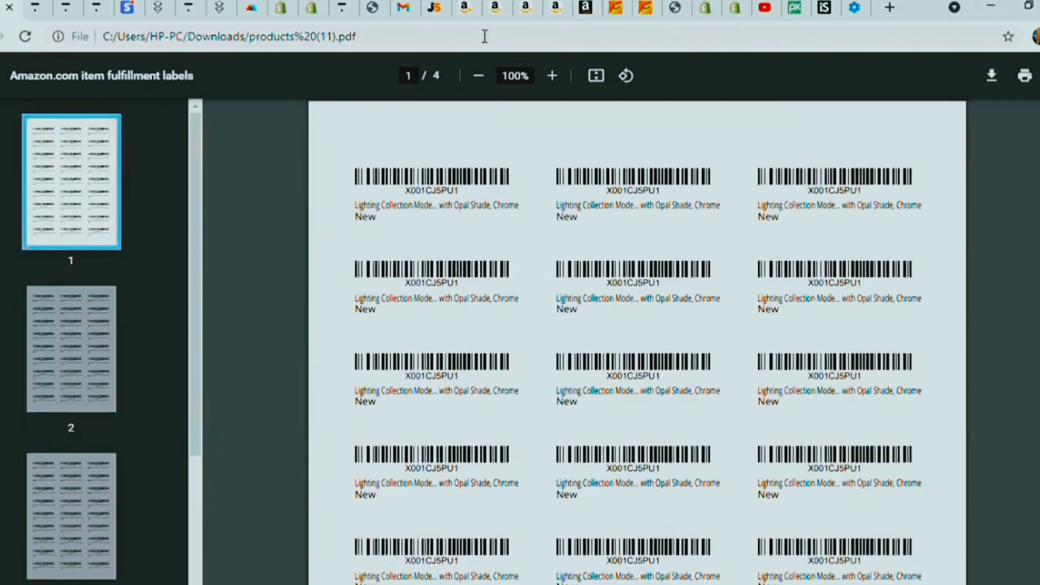
key("ctrl+shift+Tab")
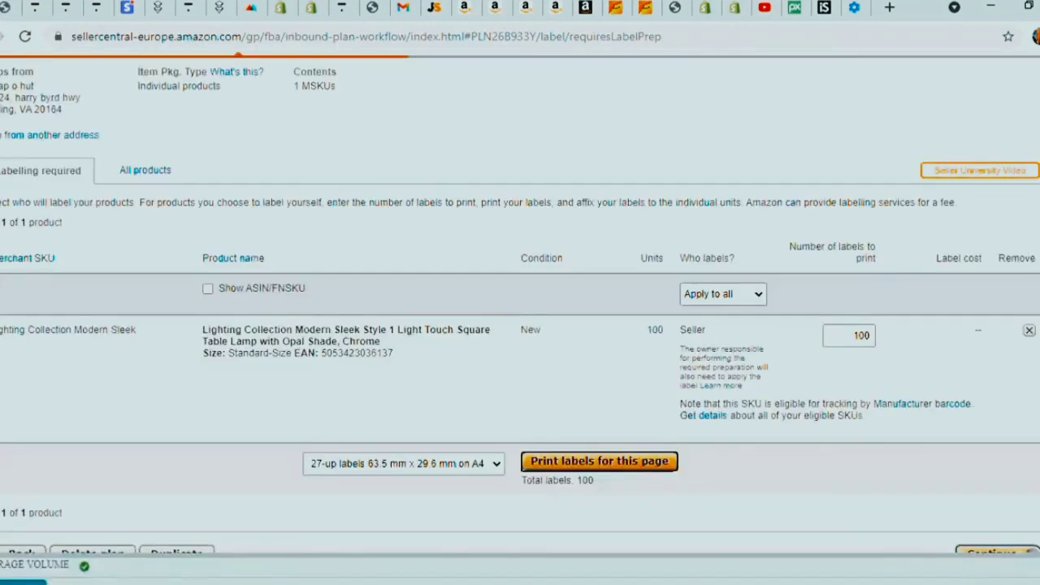
- Move past labelling and approve the 100-unit lamp shipment to BHX4, Coventry
scroll(459, 533, "down", 2)
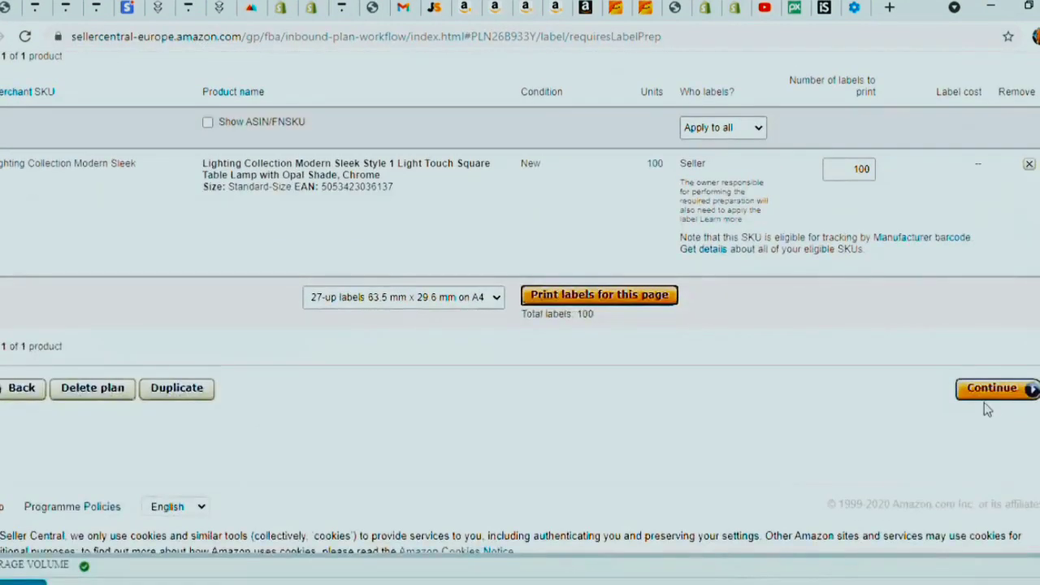
left_click(990, 391)
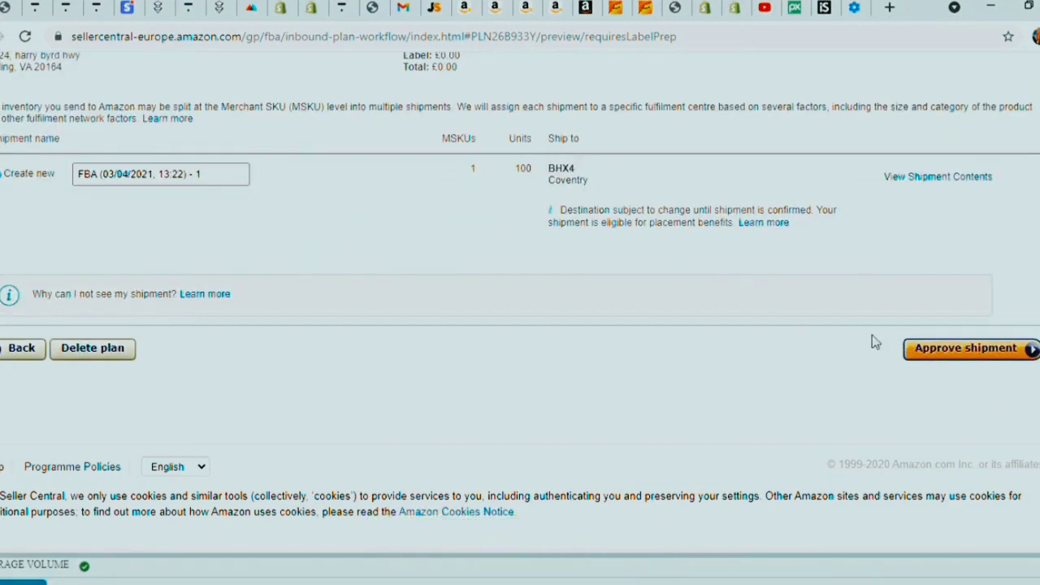
left_click(978, 363)
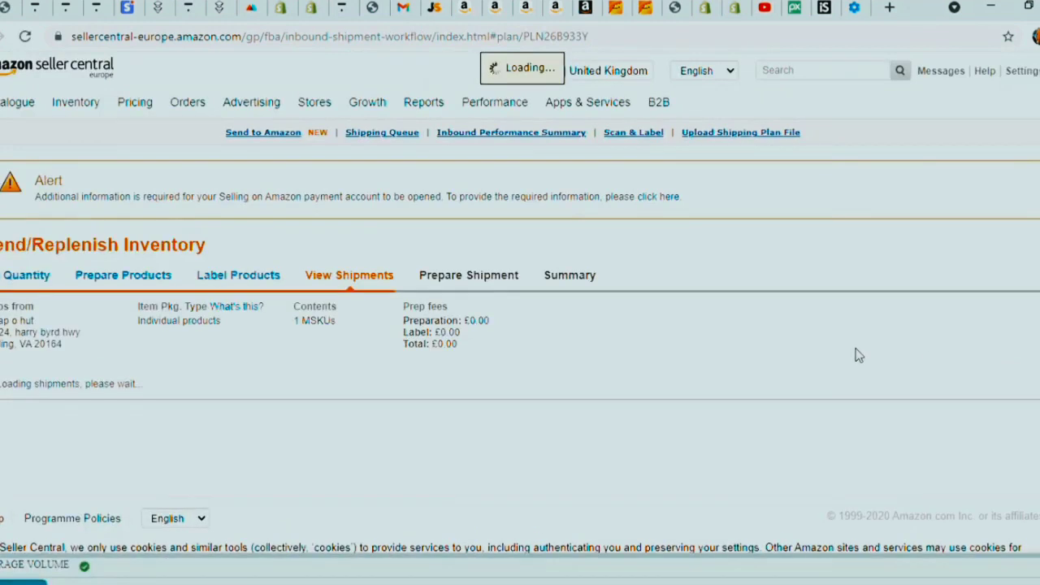
scroll(858, 355, "down", 1)
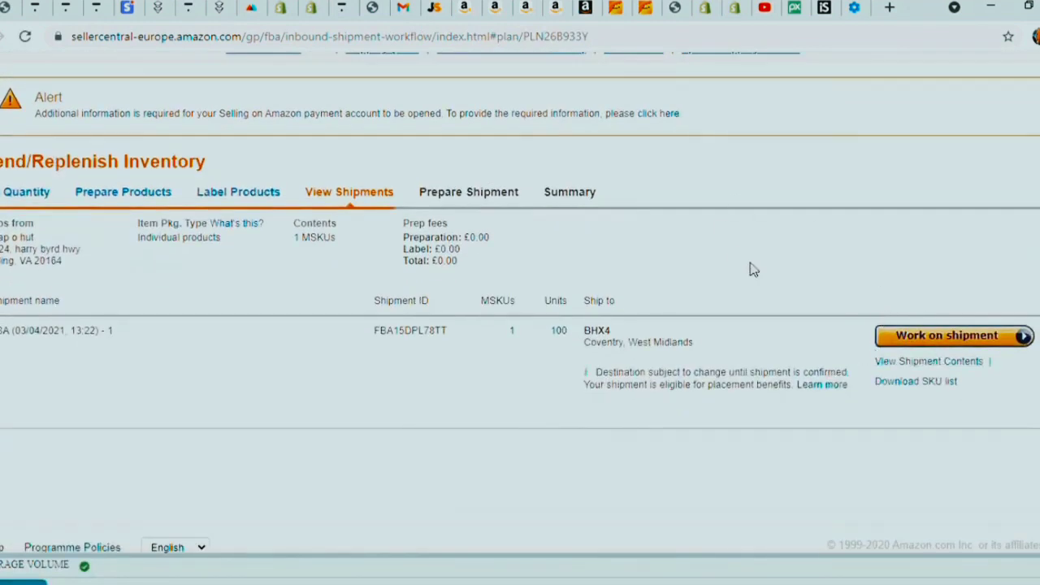
- Start work on the shipment and review its contents, TNT small parcel delivery and packing sections
left_click(930, 345)
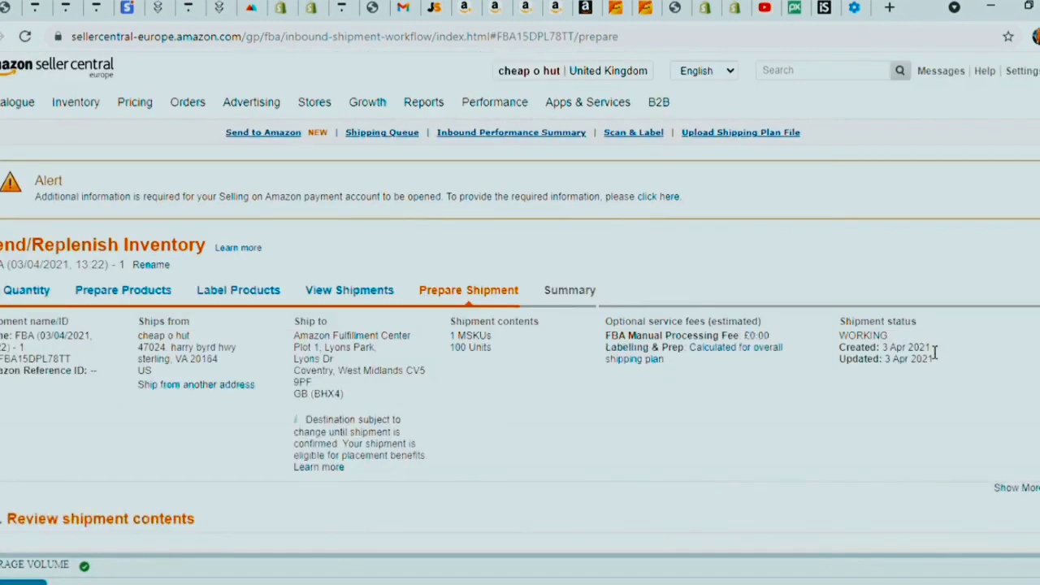
scroll(704, 332, "down", 5)
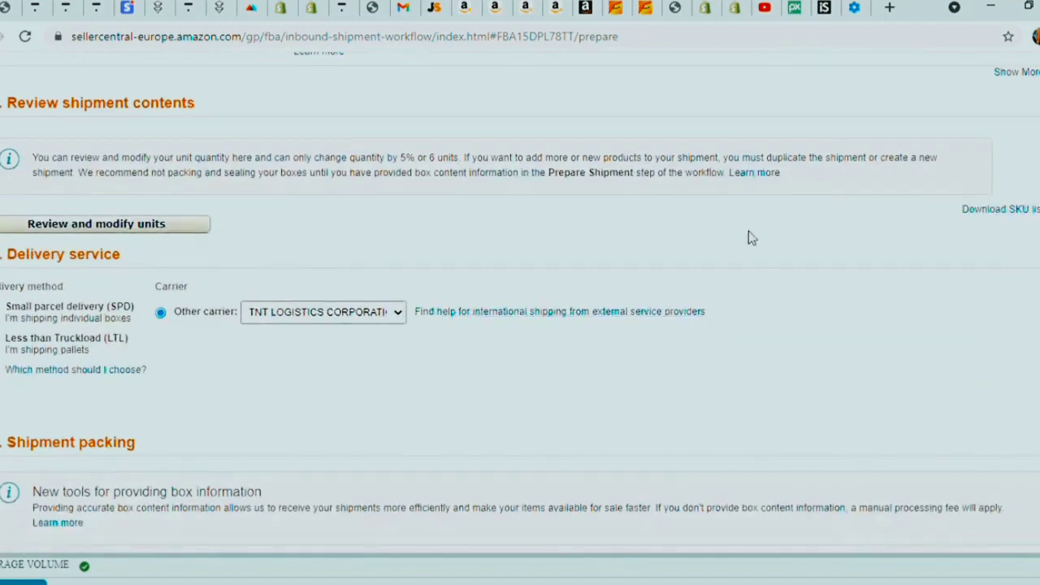
scroll(749, 230, "down", 6)
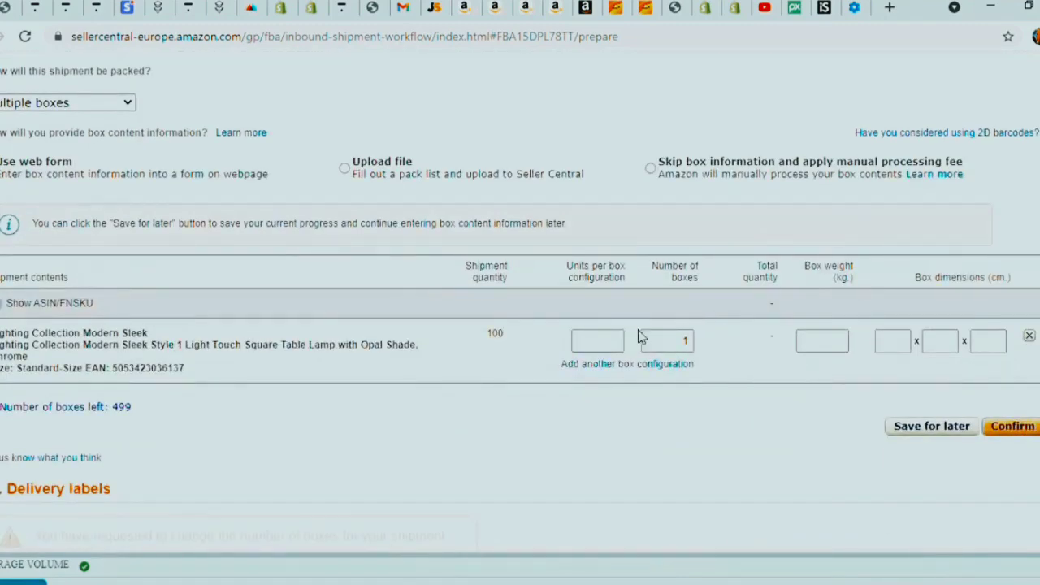
scroll(351, 315, "down", 4)
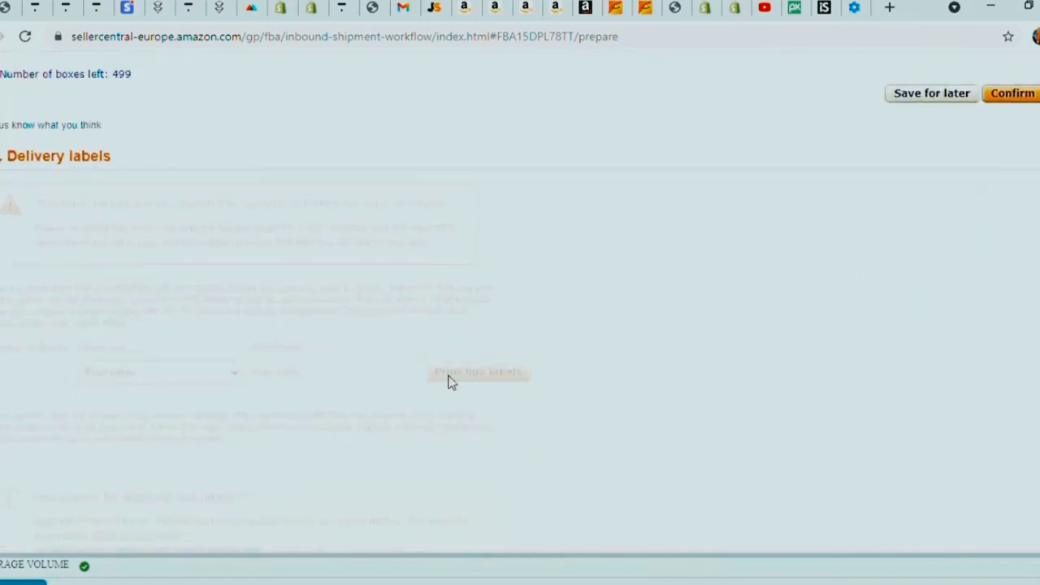
scroll(451, 382, "up", 15)
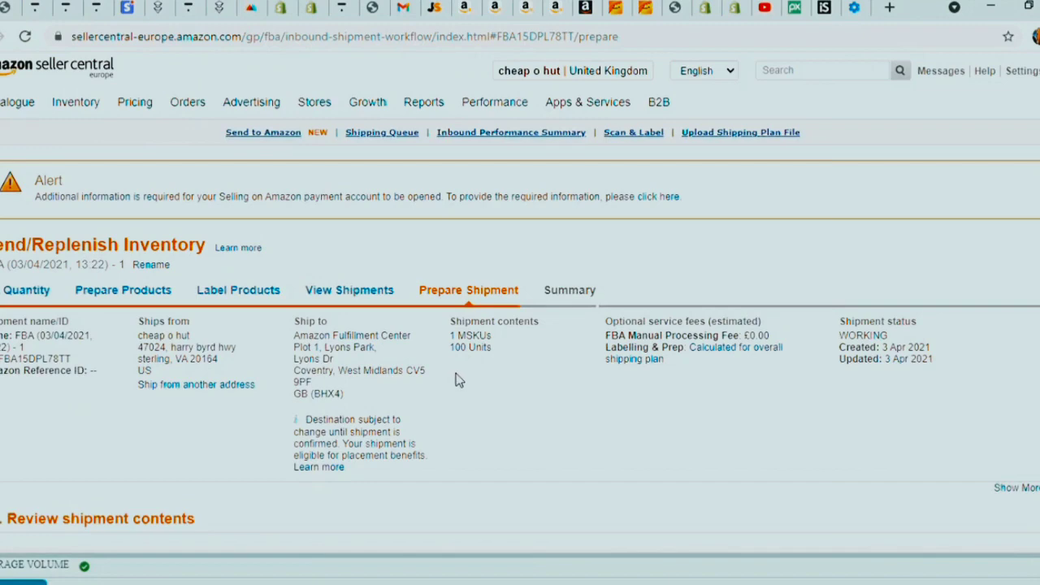
scroll(459, 419, "down", 12)
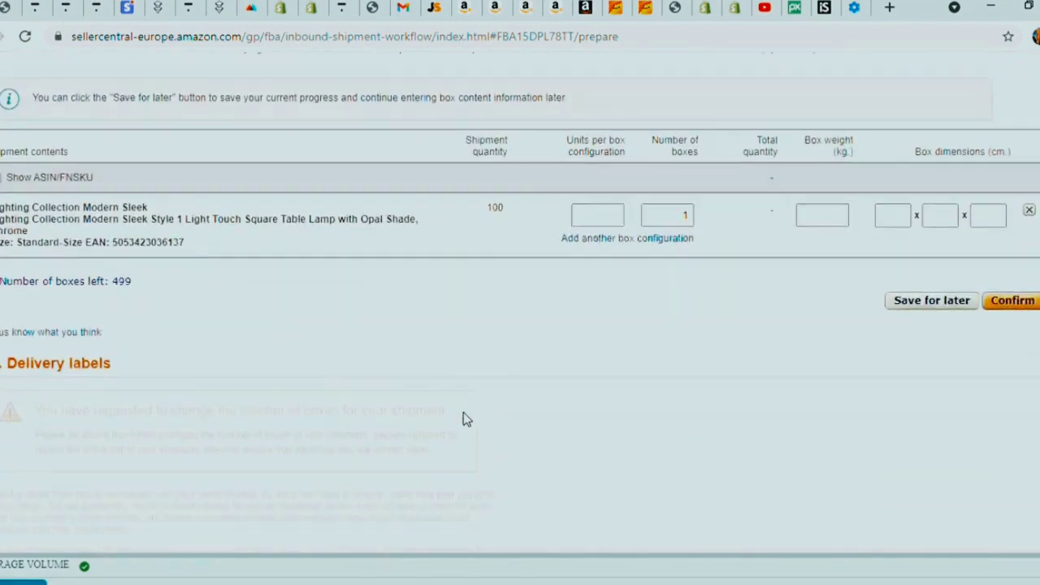
scroll(465, 413, "up", 8)
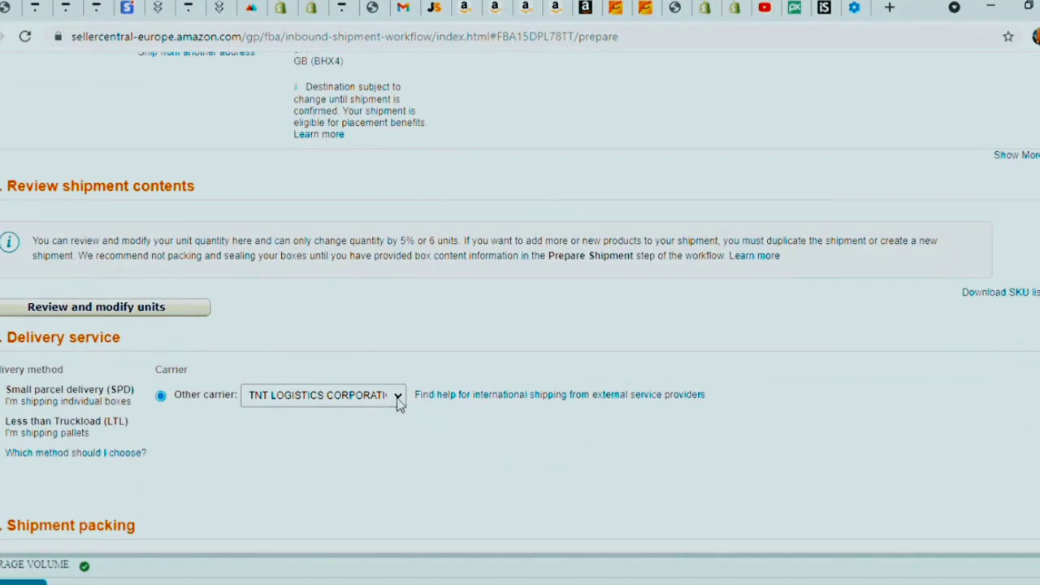
scroll(398, 405, "down", 4)
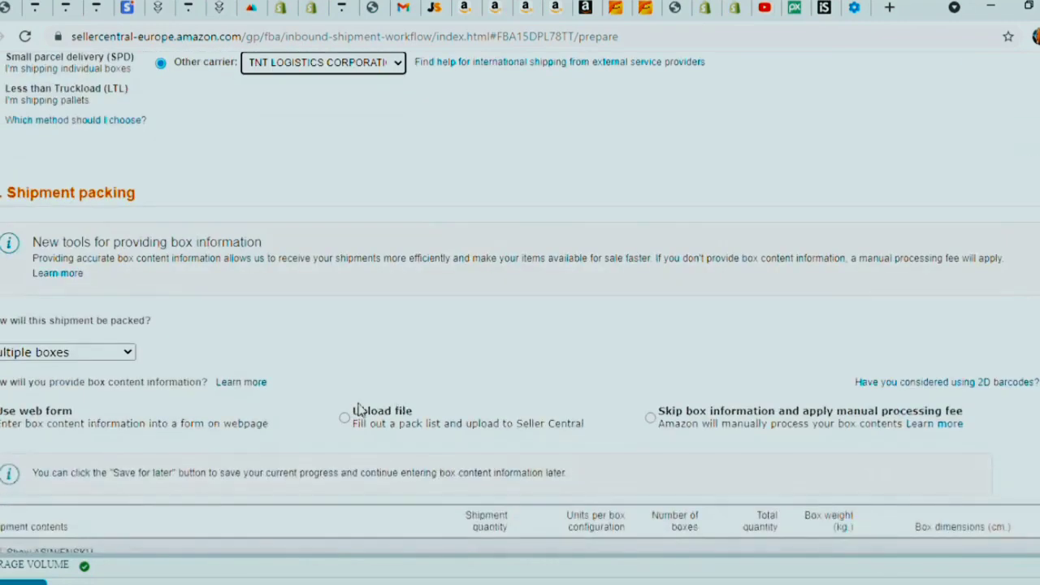
scroll(357, 408, "down", 3)
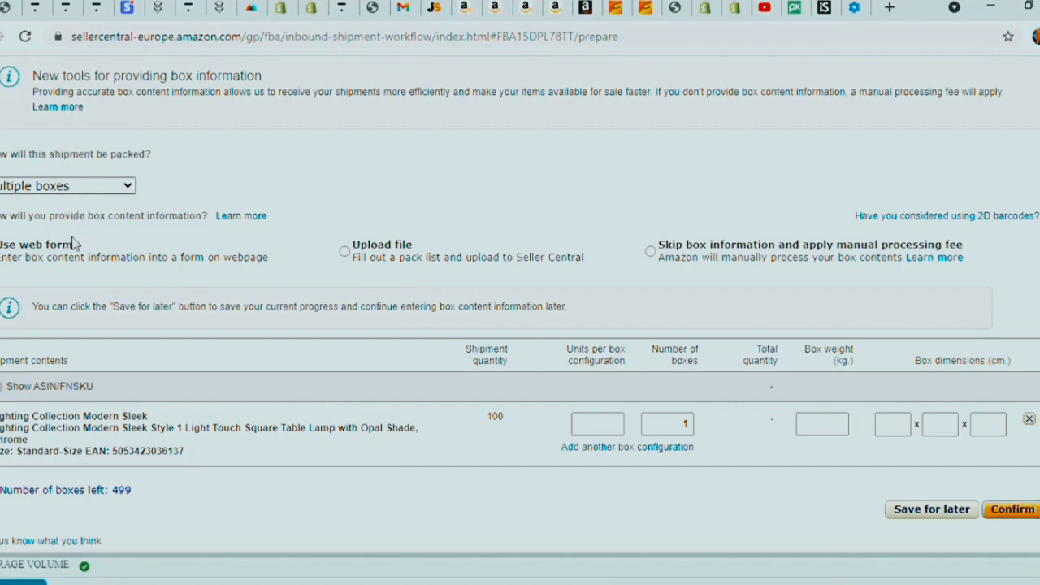
- Pack everything in one box, show ASIN/FNSKU, and enter a 16 kg box weight
left_click(30, 226)
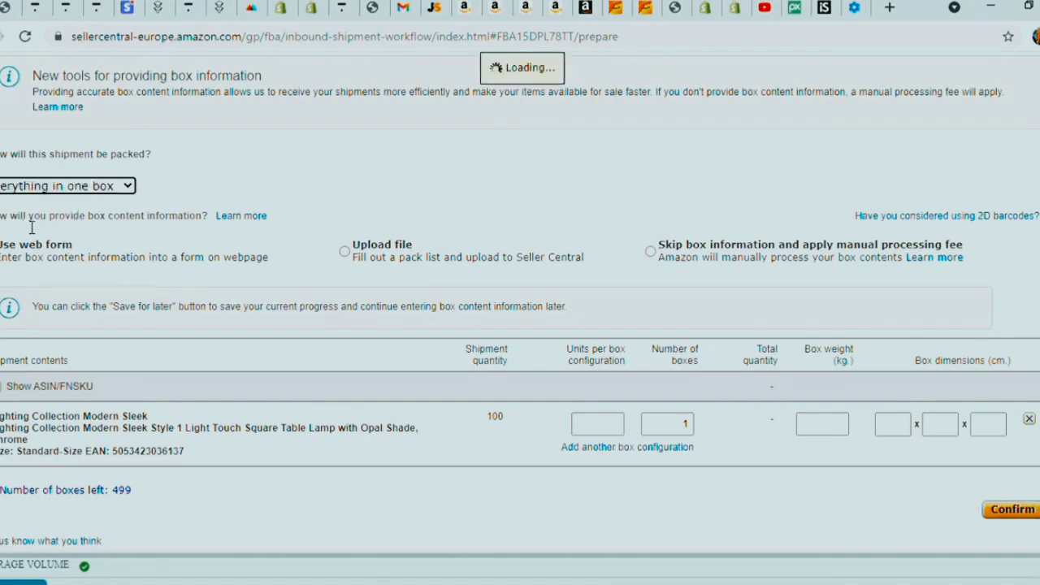
scroll(50, 248, "down", 4)
scroll(62, 247, "up", 9)
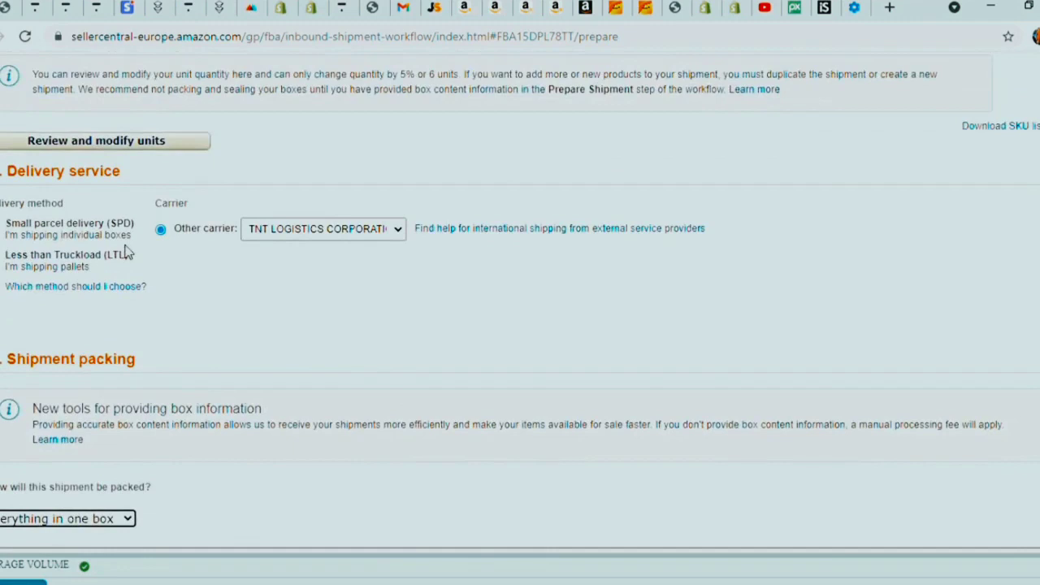
scroll(244, 256, "down", 5)
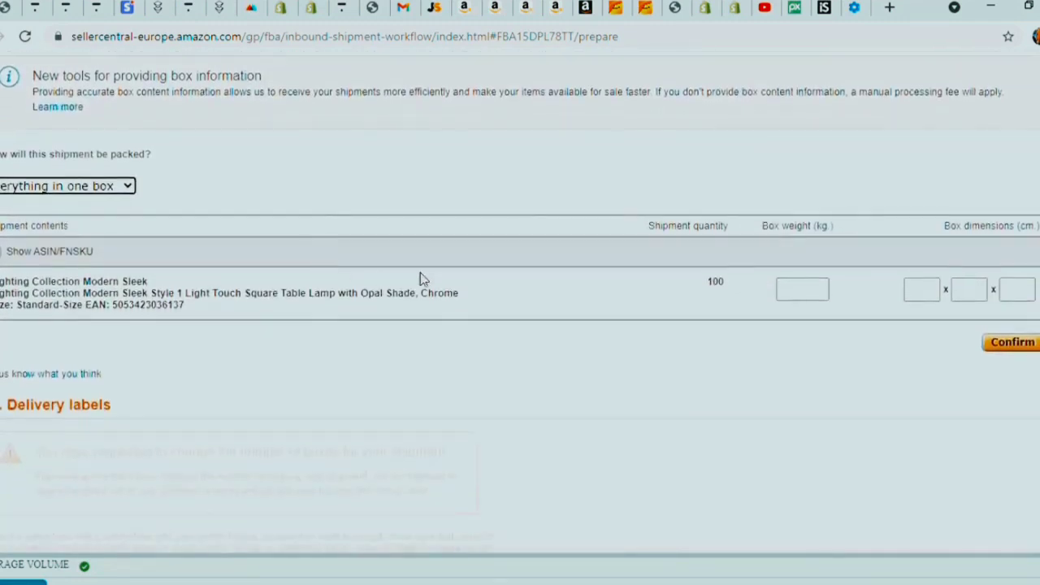
left_click(4, 251)
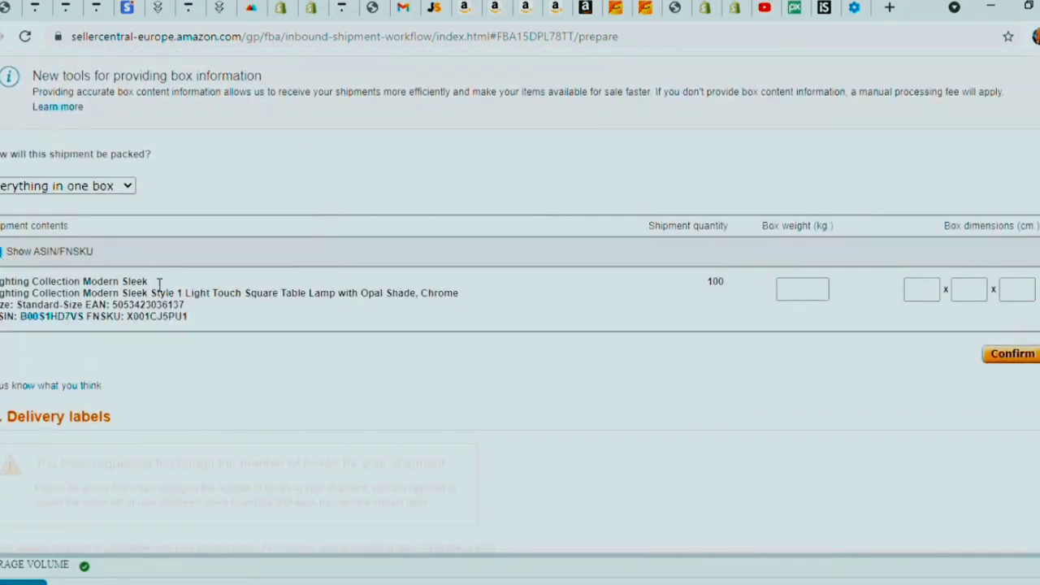
left_click(810, 302)
type("16")
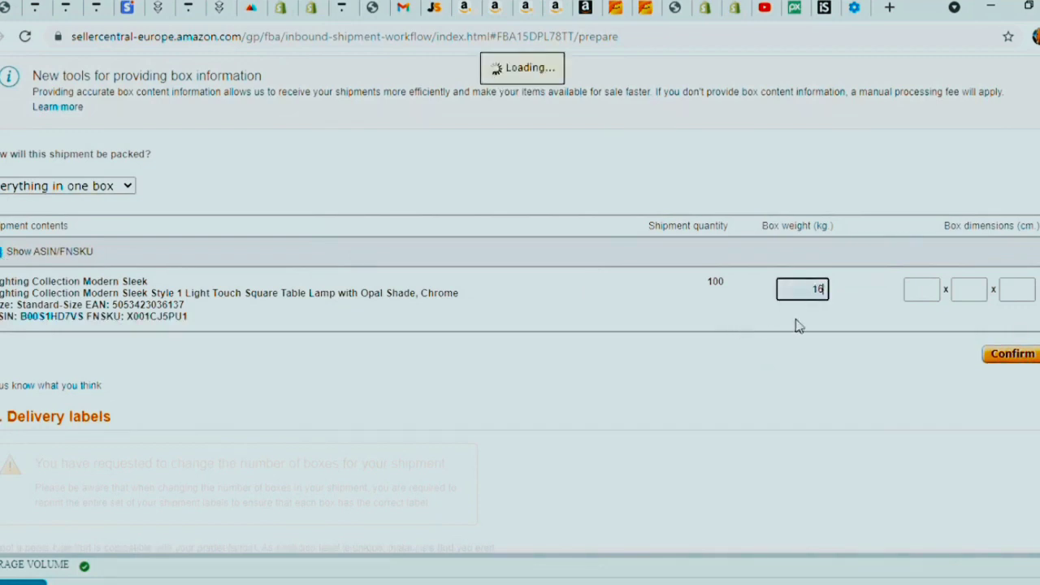
left_click(922, 295)
- Enter the box dimensions 76 × 51 × 51 cm
type("76")
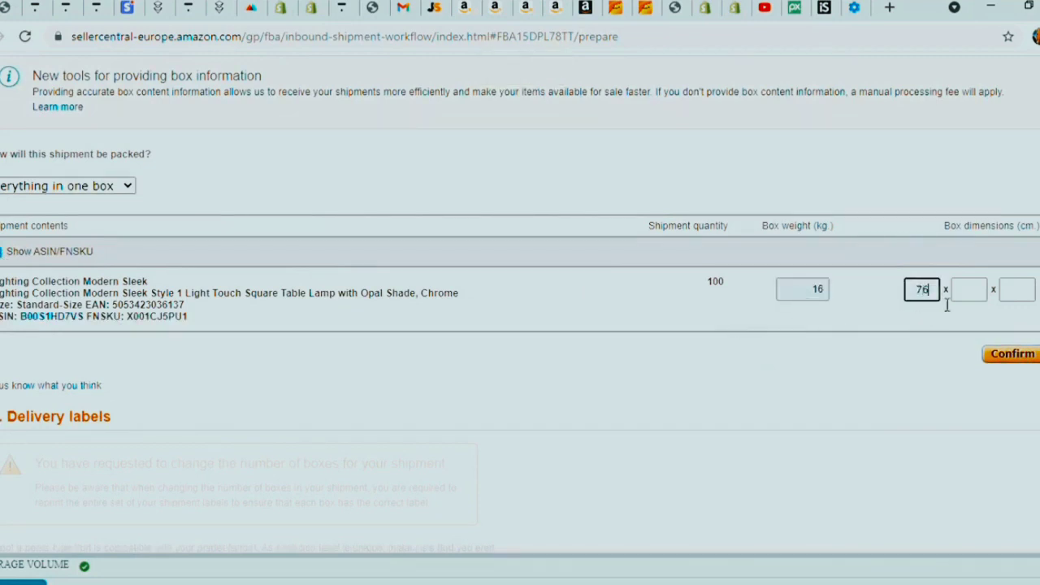
key("Tab")
type("51")
left_click(1019, 291)
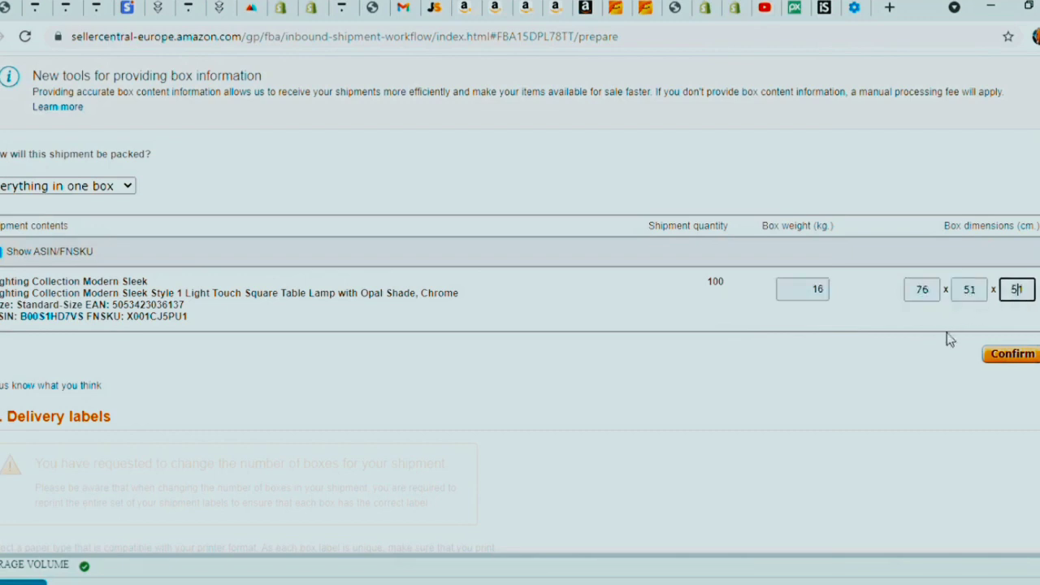
left_click(1035, 372)
- Confirm the box weight and dimensions, then generate the box ID label
left_click(1034, 364)
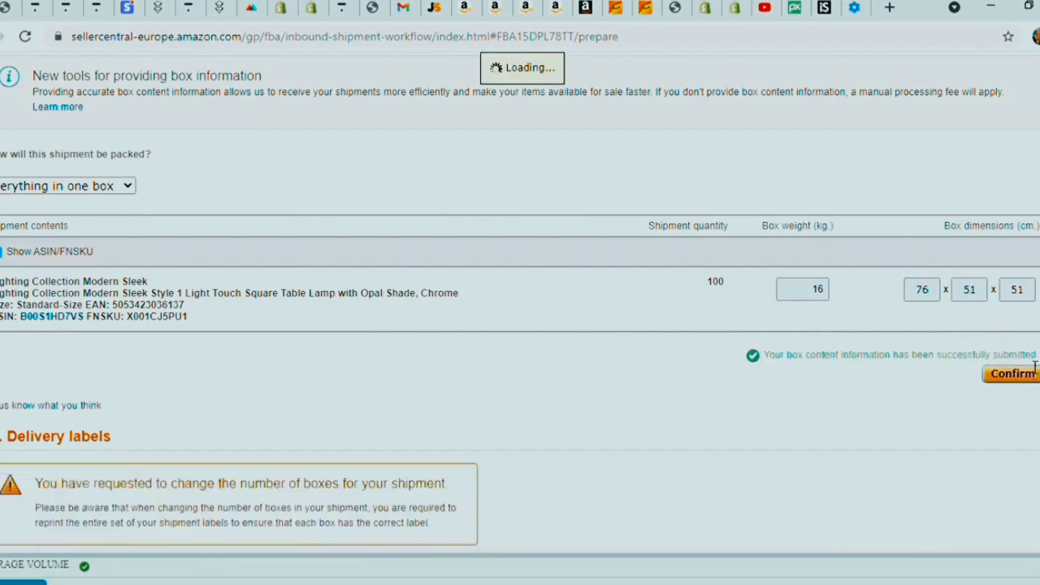
scroll(882, 365, "down", 3)
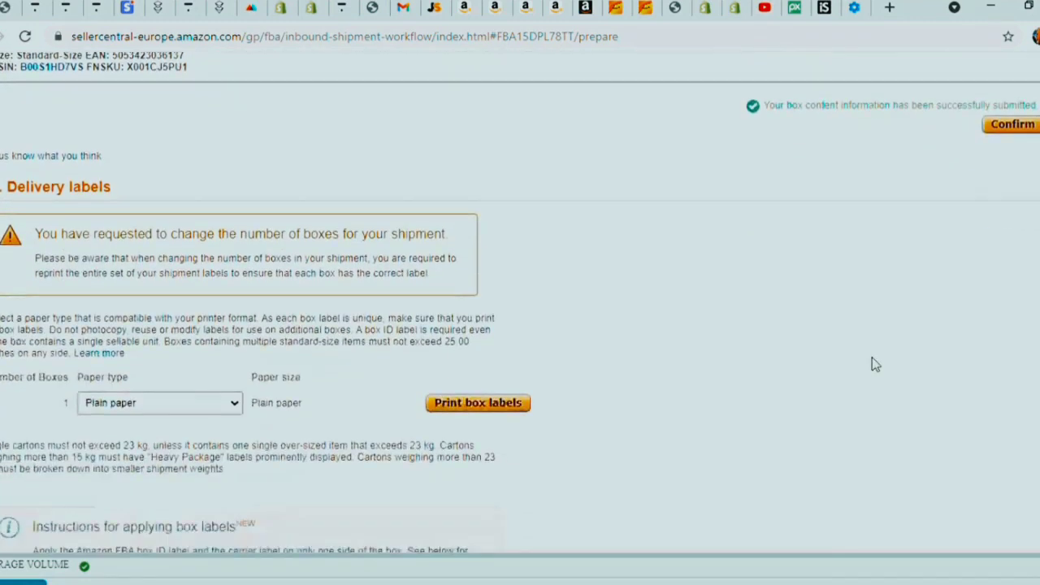
left_click(429, 403)
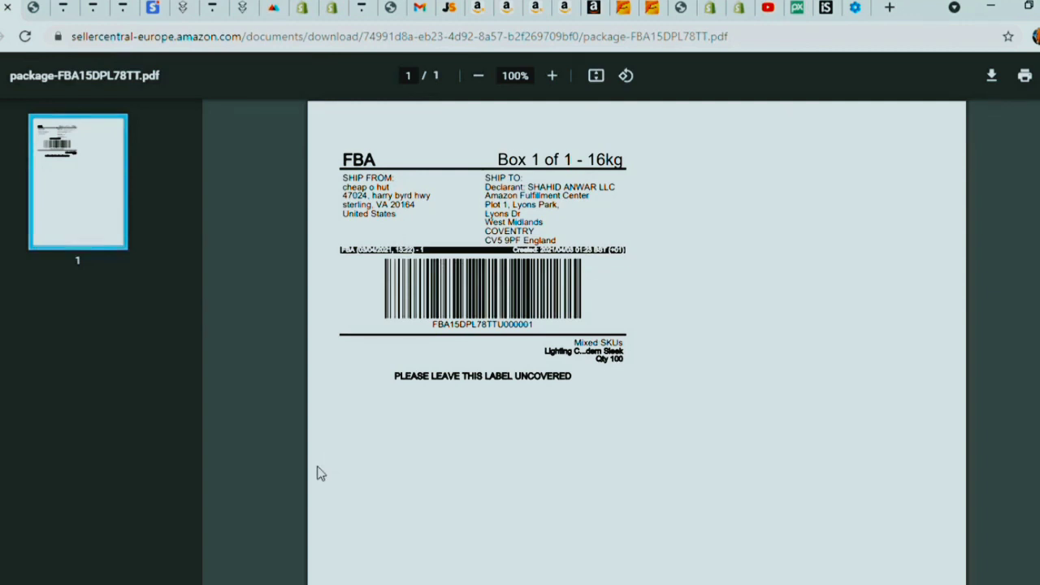
- Leave the box label PDF and return to the Prepare Shipment page
left_click(2, 8)
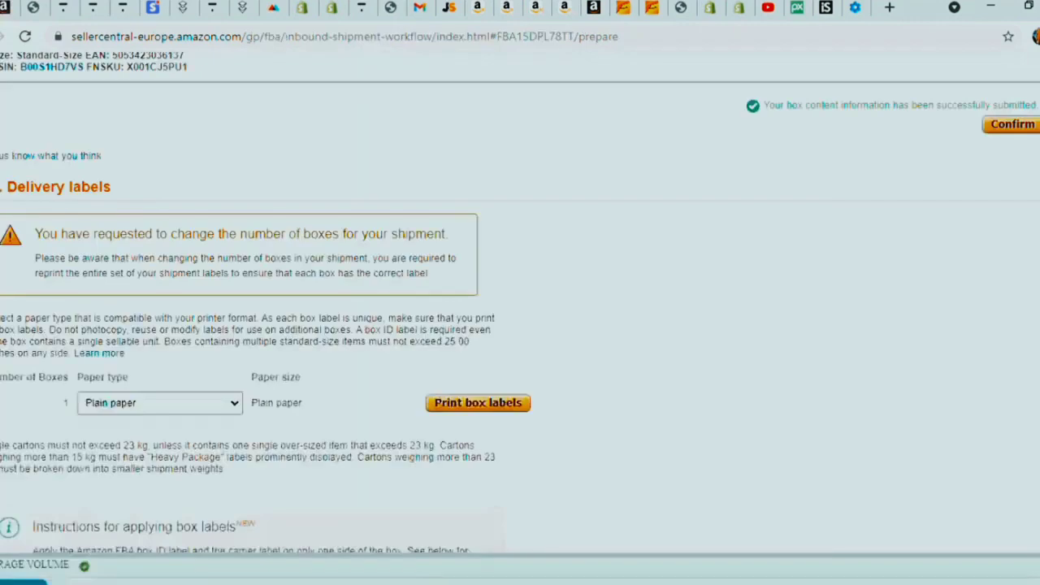
scroll(306, 250, "up", 15)
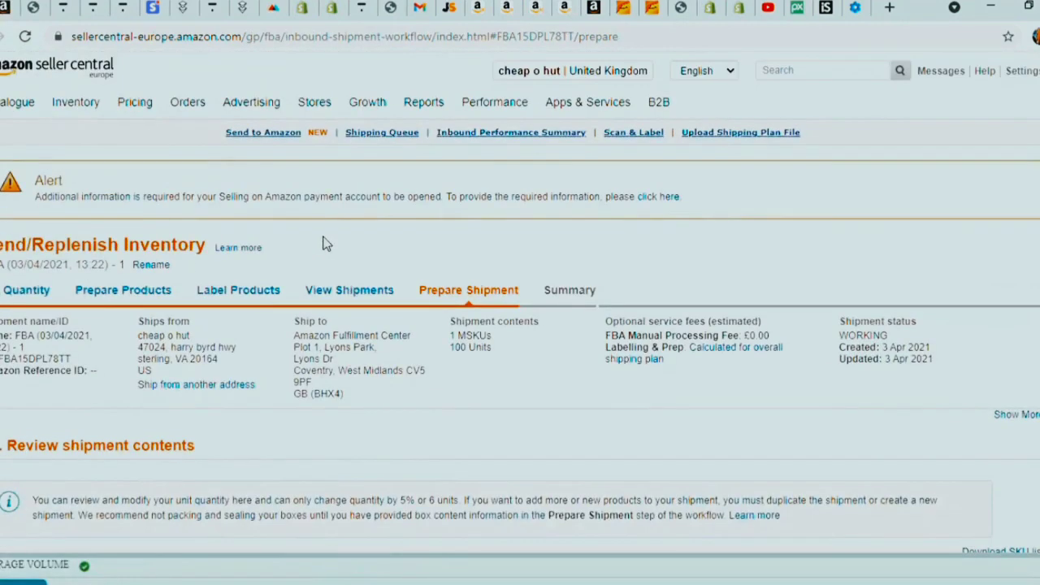
- Check the marketplace choices and scroll through the one-box, 100-unit Prepare Shipment page
left_click(636, 71)
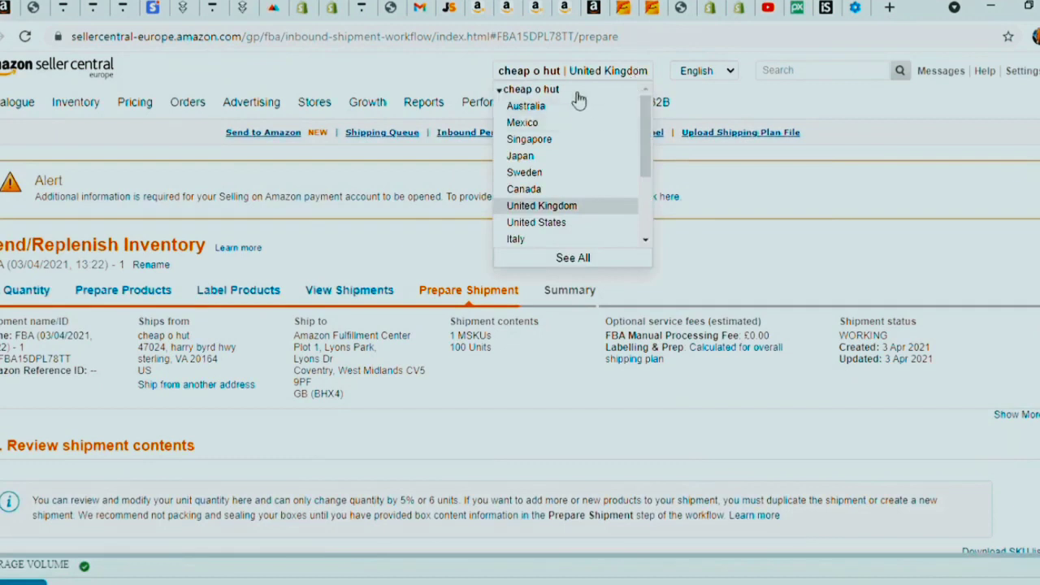
scroll(581, 113, "down", 2)
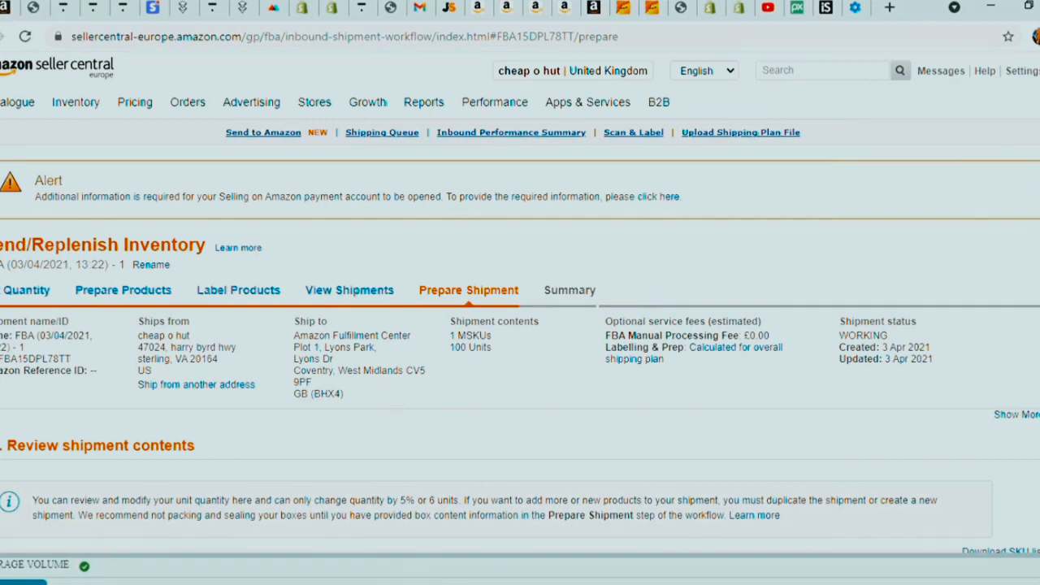
scroll(488, 130, "down", 2)
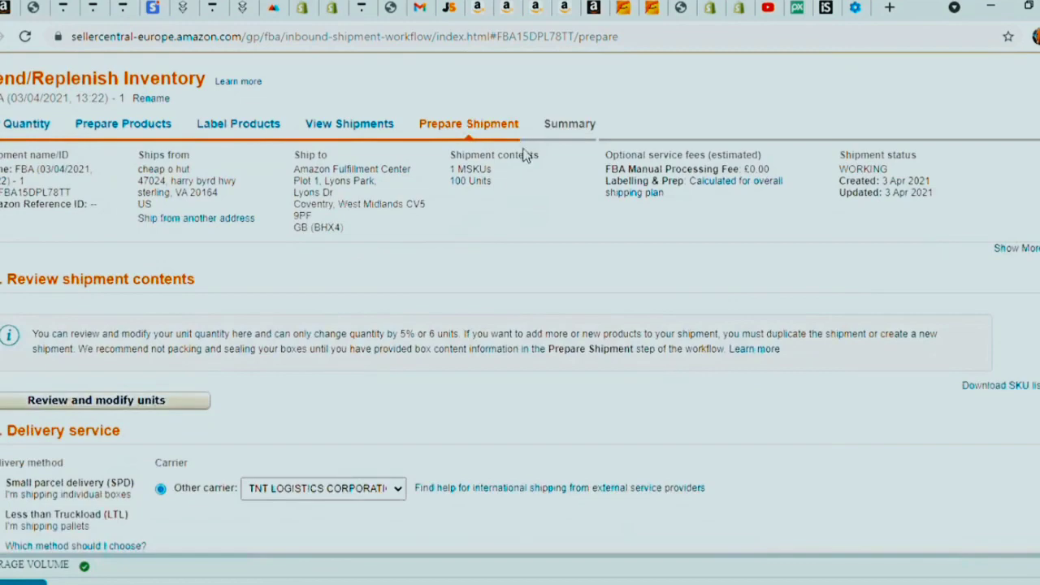
scroll(524, 156, "down", 9)
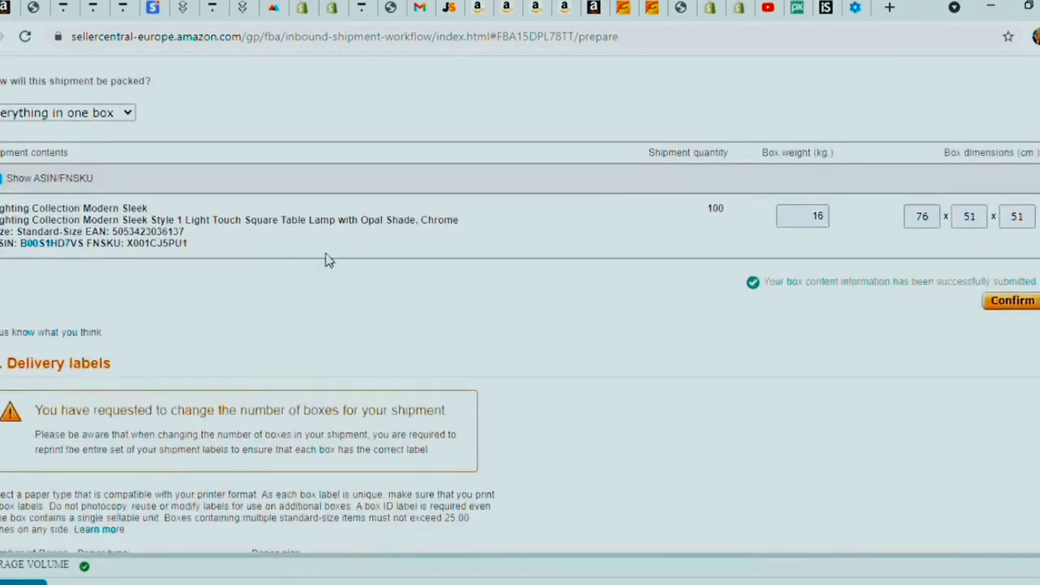
scroll(534, 330, "down", 4)
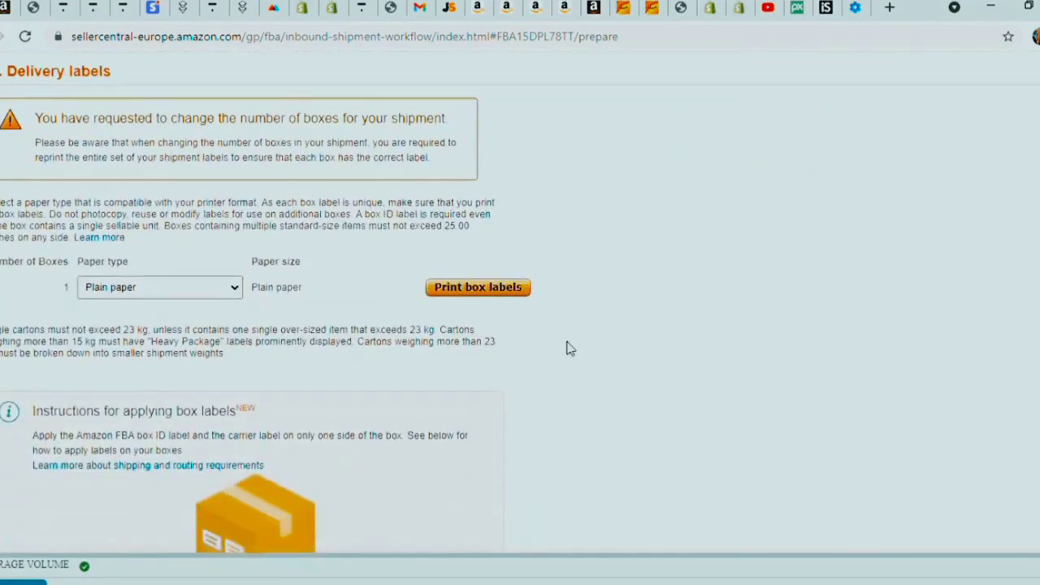
scroll(569, 348, "down", 4)
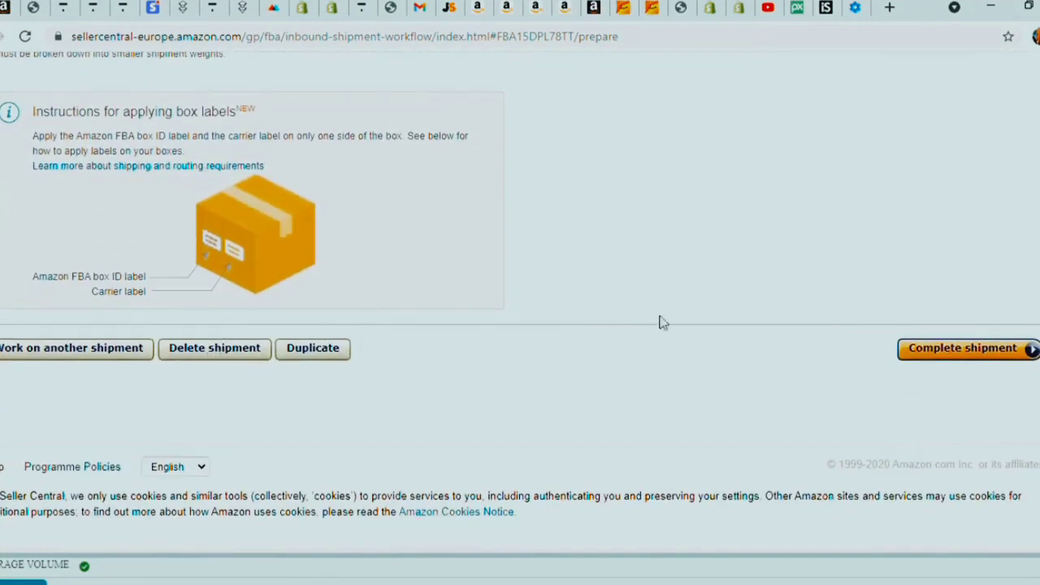
scroll(520, 293, "up", 15)
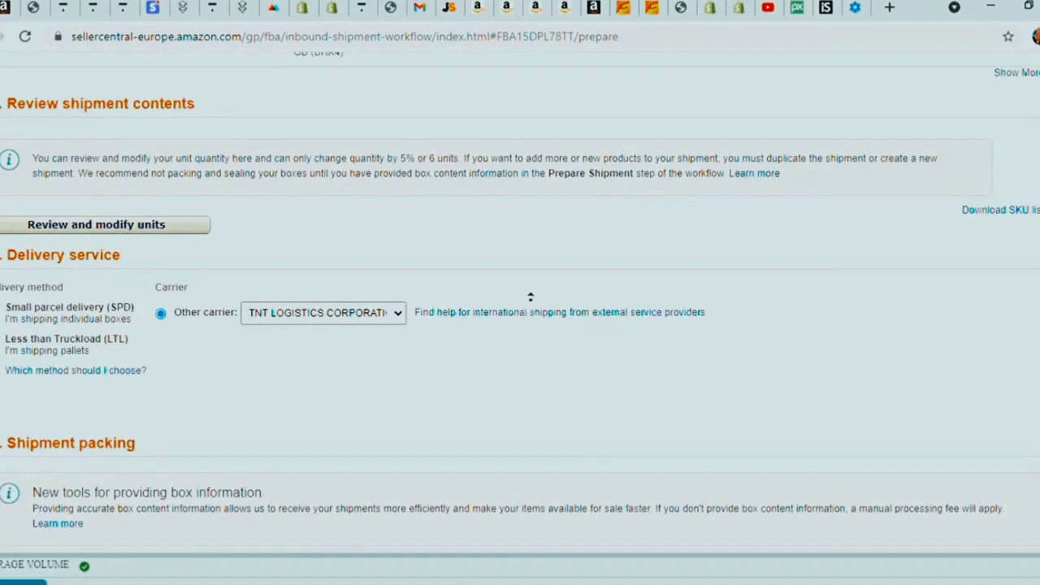
scroll(530, 297, "up", 5)
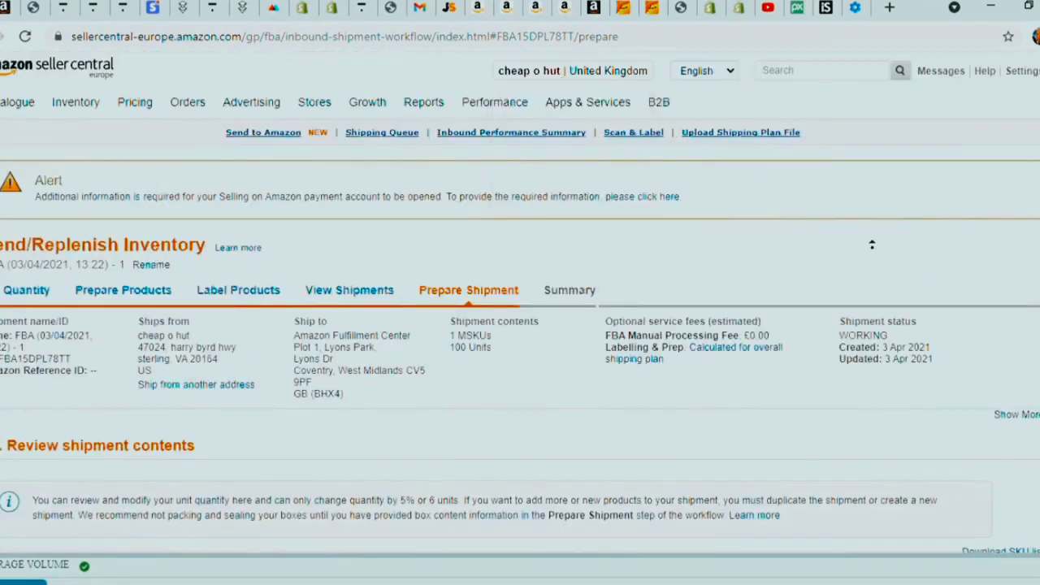
scroll(323, 268, "down", 2)
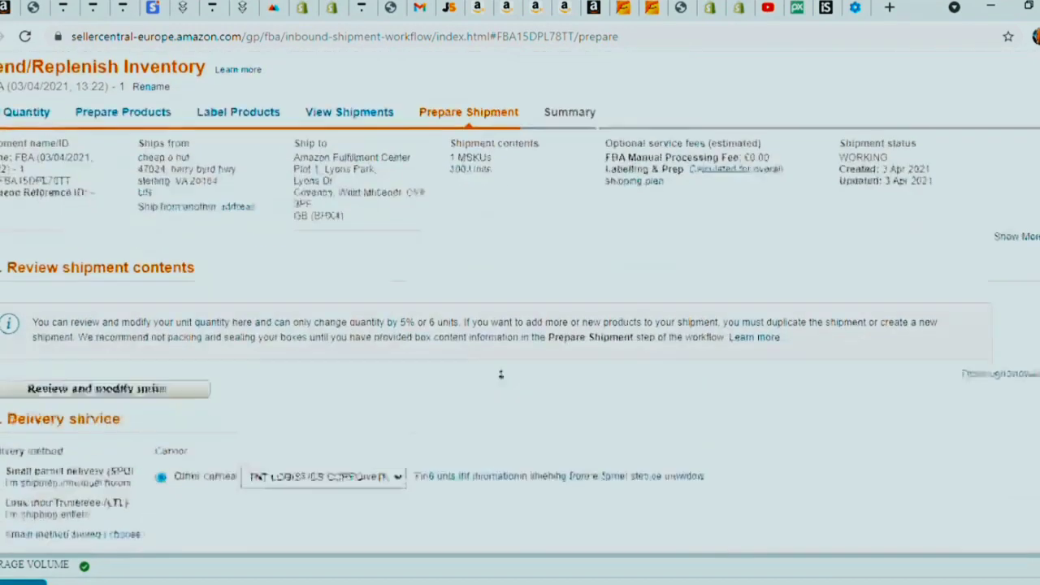
scroll(467, 286, "up", 1)
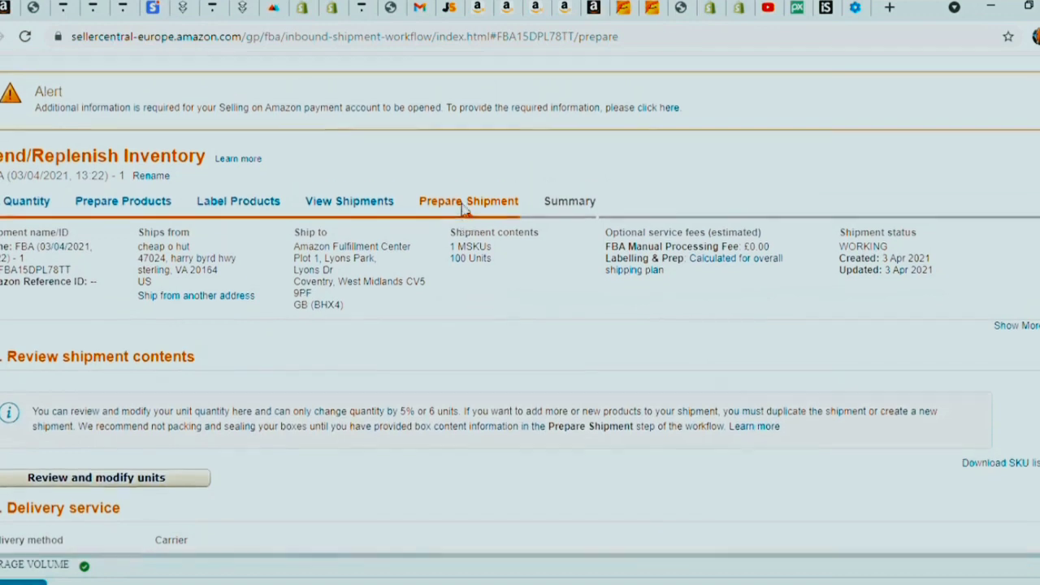
scroll(468, 288, "up", 2)
mouse_move(625, 80)
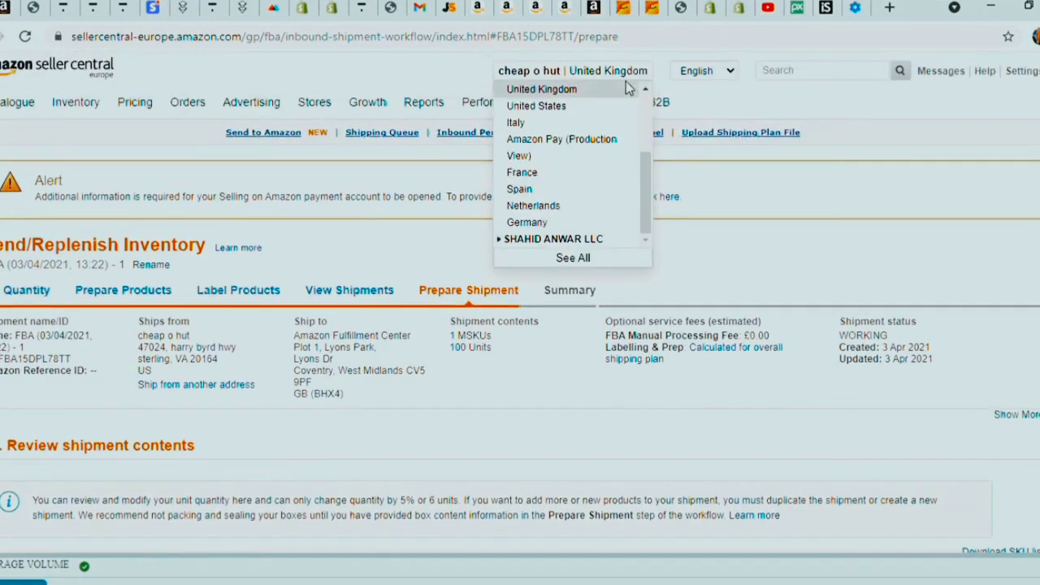
- Open and reopen the account's marketplace list to look through the available marketplaces
left_click_drag(646, 157, 651, 103)
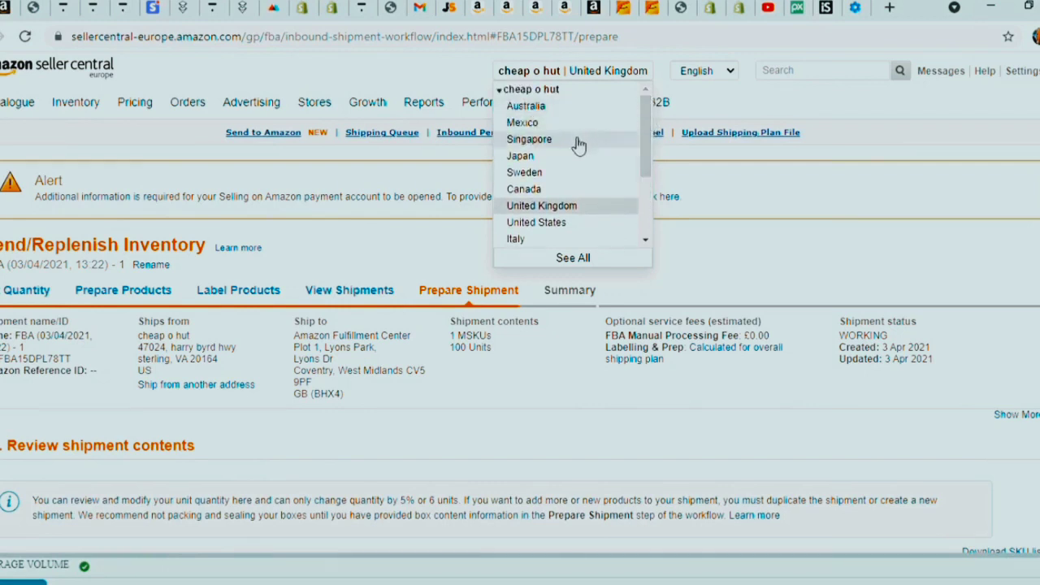
scroll(576, 195, "down", 5)
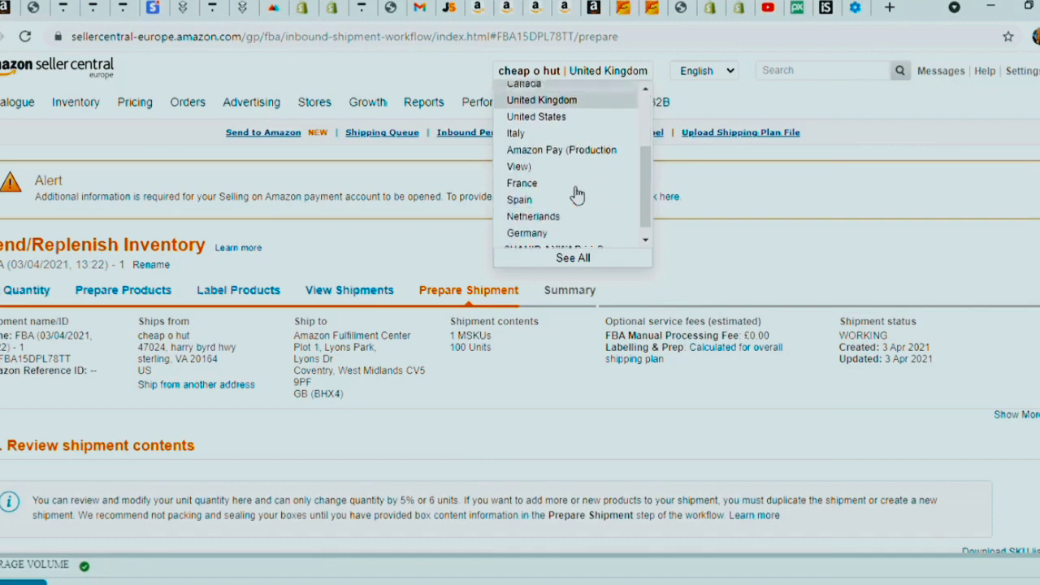
scroll(607, 95, "up", 2)
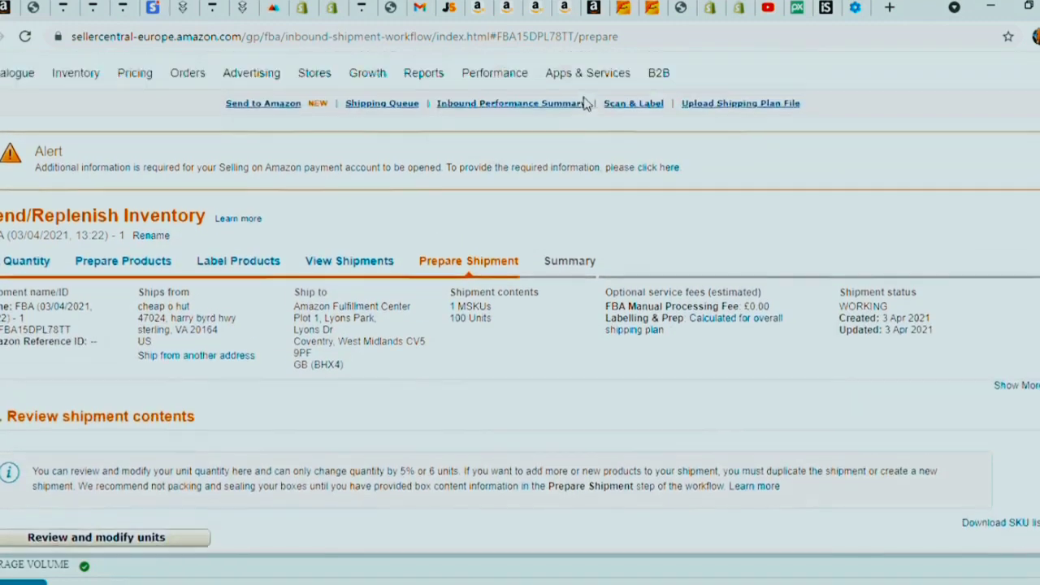
left_click(606, 71)
scroll(616, 177, "down", 3)
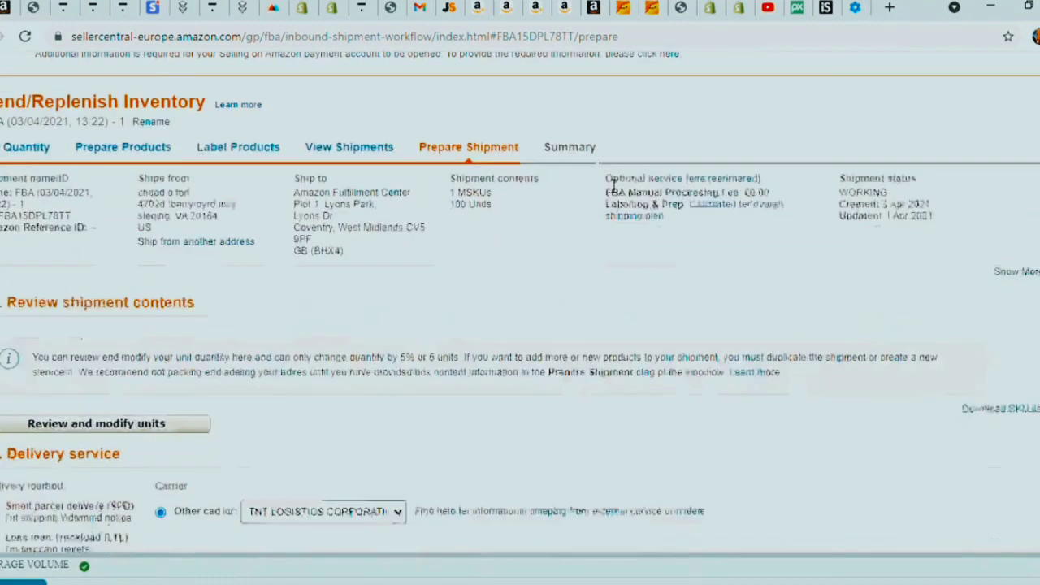
scroll(612, 163, "up", 3)
left_click(639, 73)
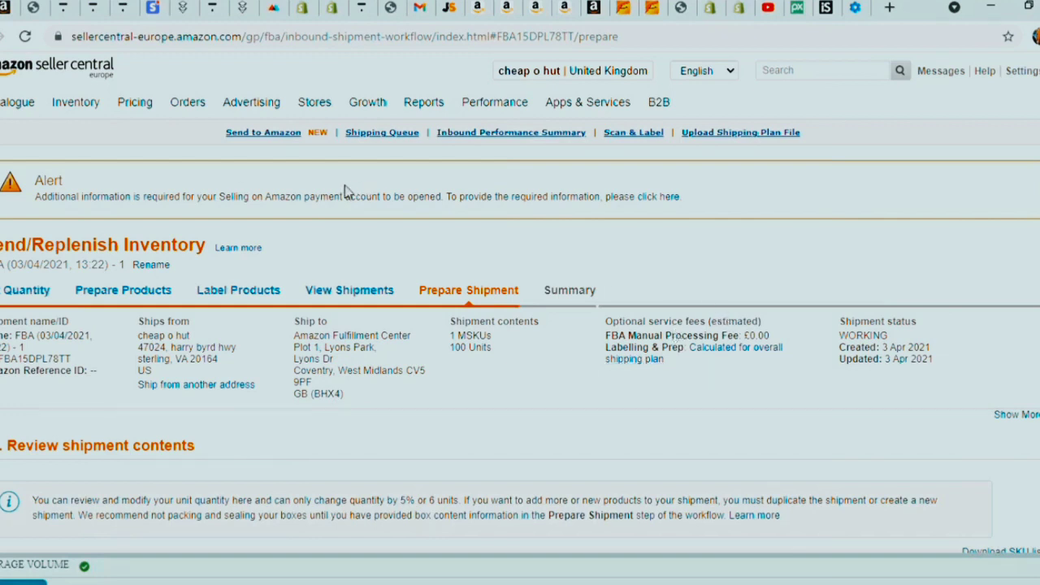
- Switch to the package-FBA15DPL78TT.pdf box label showing Box 1 of 1, 16kg
mouse_move(251, 102)
mouse_move(431, 110)
left_click(2, 16)
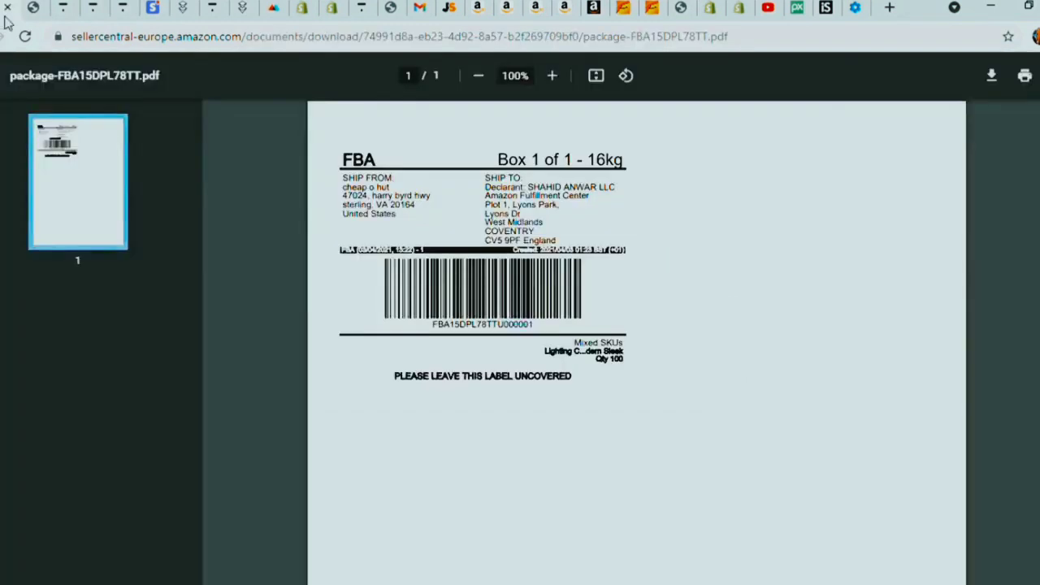
- Search Google for 'seller app amazon' from Chrome's address bar
left_click(155, 39)
type("selle")
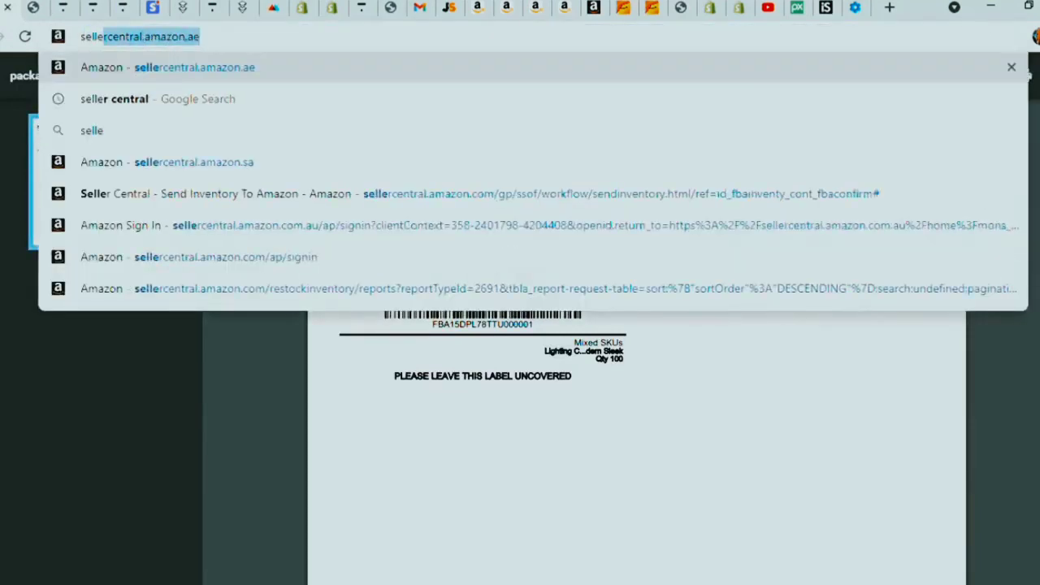
type("r app")
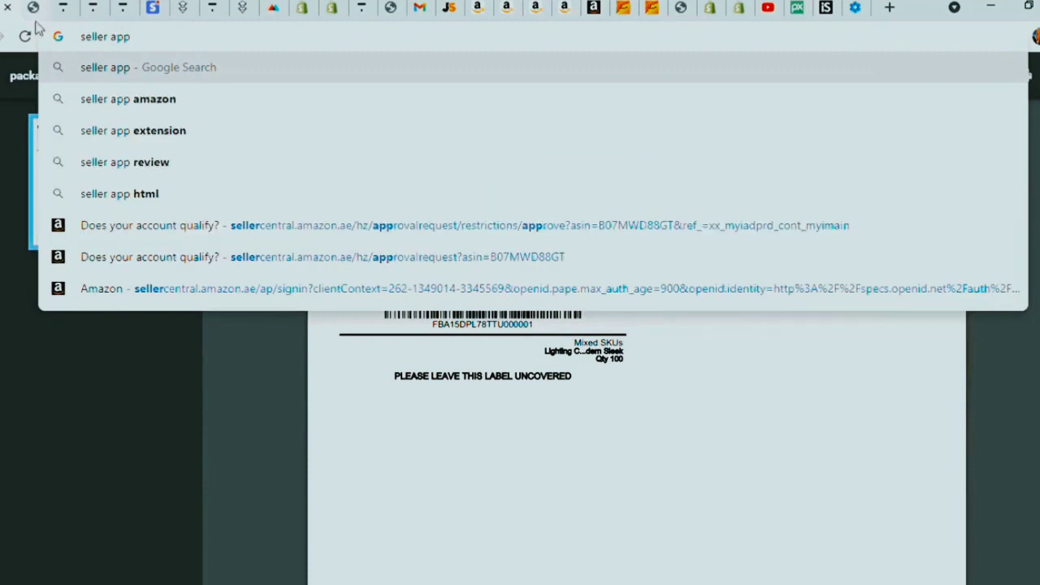
left_click(112, 99)
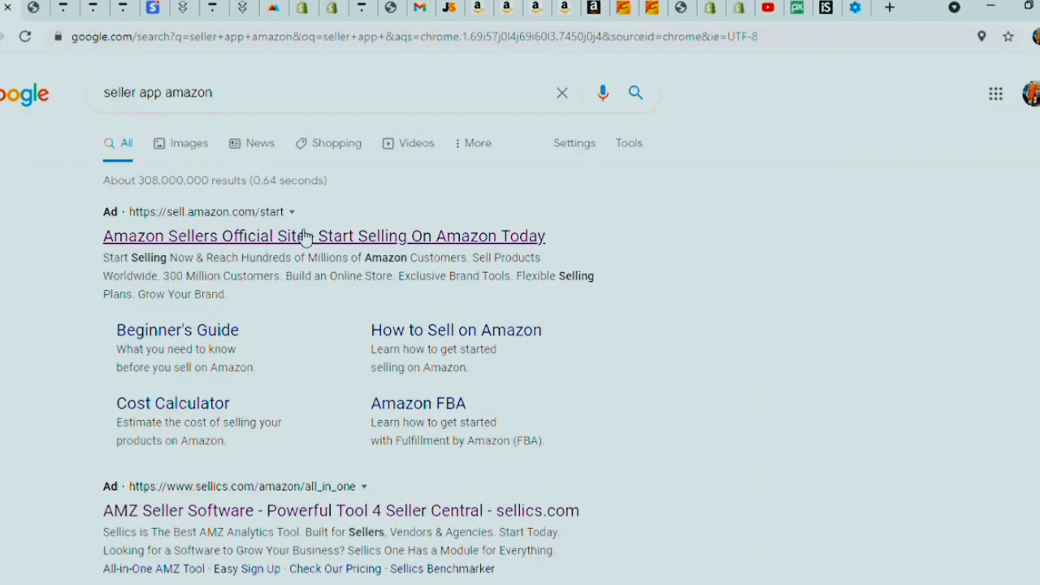
- Open the 'Amazon Seller on the App Store' result from the Google search results
scroll(299, 232, "down", 2)
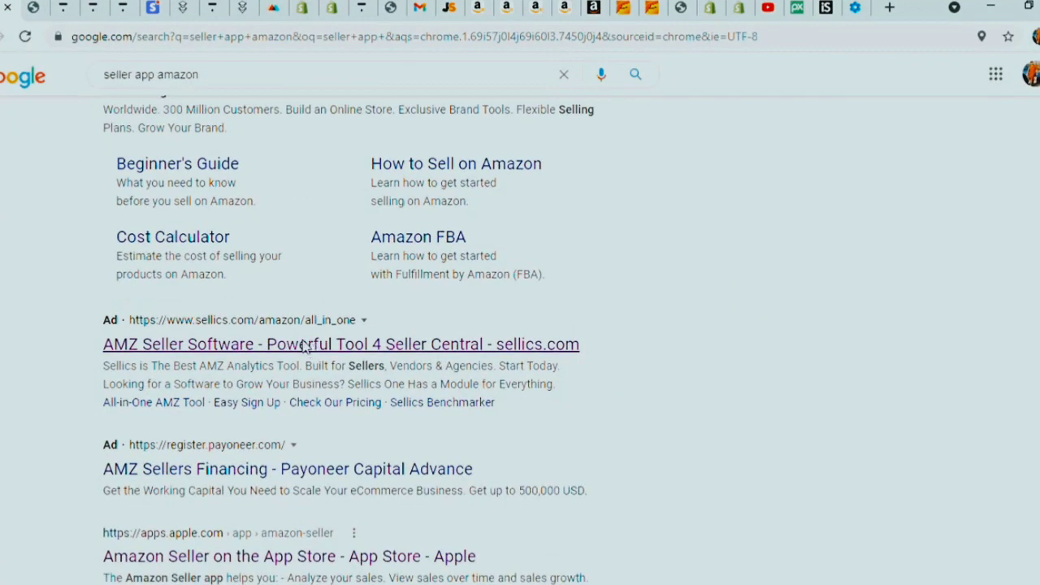
scroll(307, 344, "down", 1)
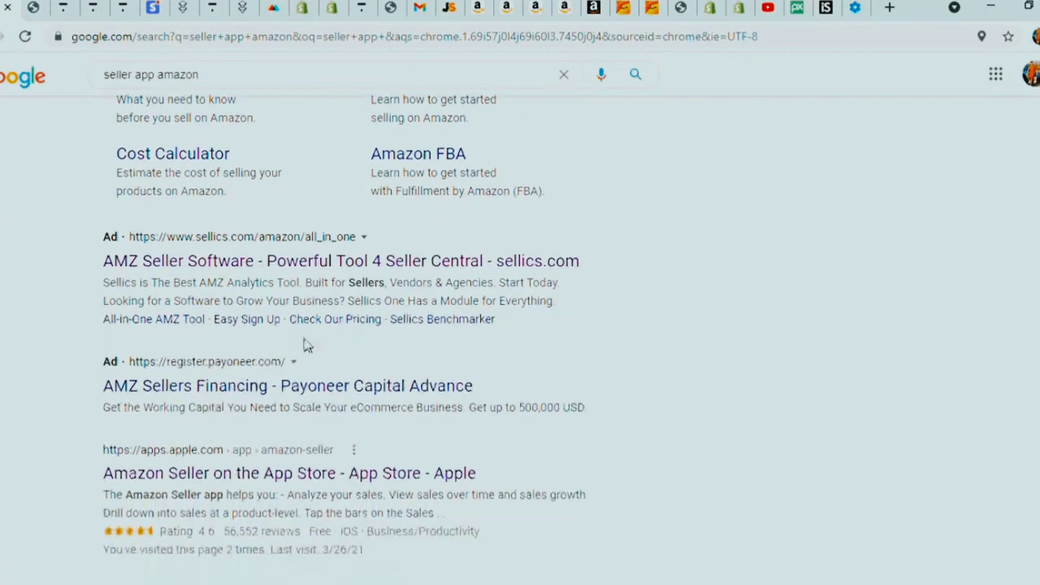
left_click(307, 473)
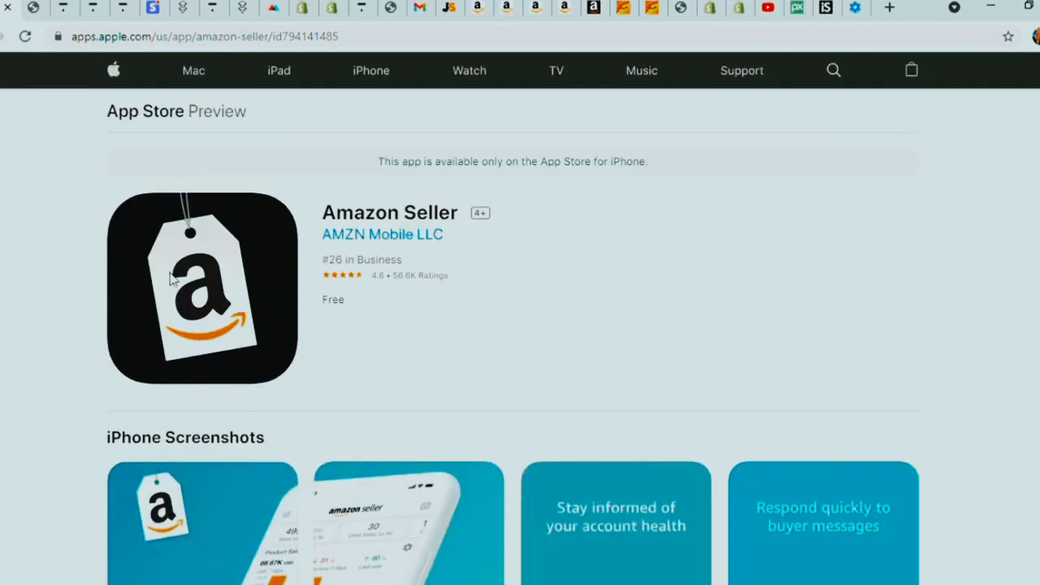
- Scroll through the Amazon Seller app listing's screenshots and reviews
scroll(175, 281, "down", 3)
scroll(185, 293, "down", 2)
scroll(204, 382, "up", 2)
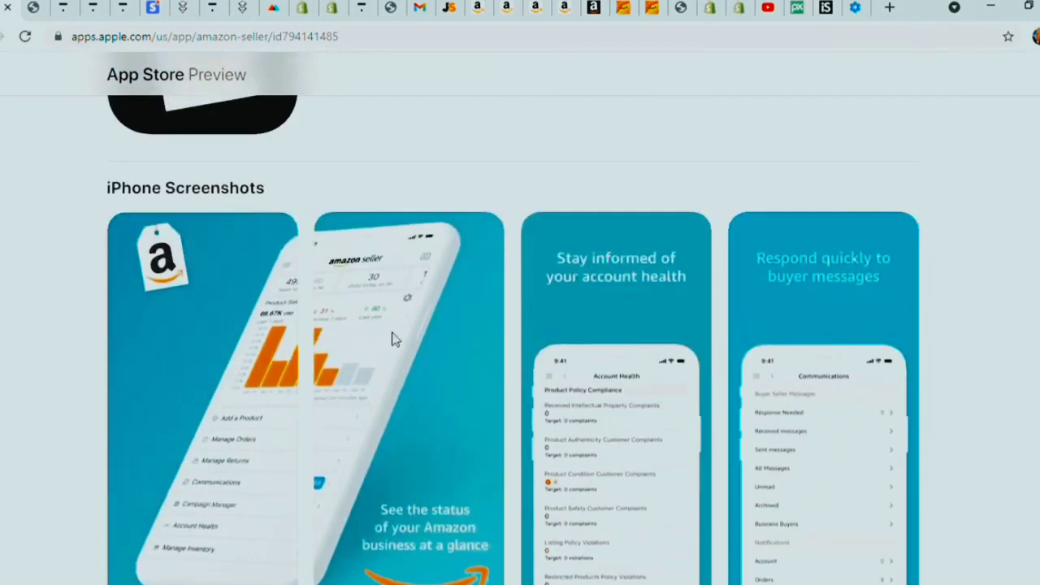
scroll(293, 398, "down", 5)
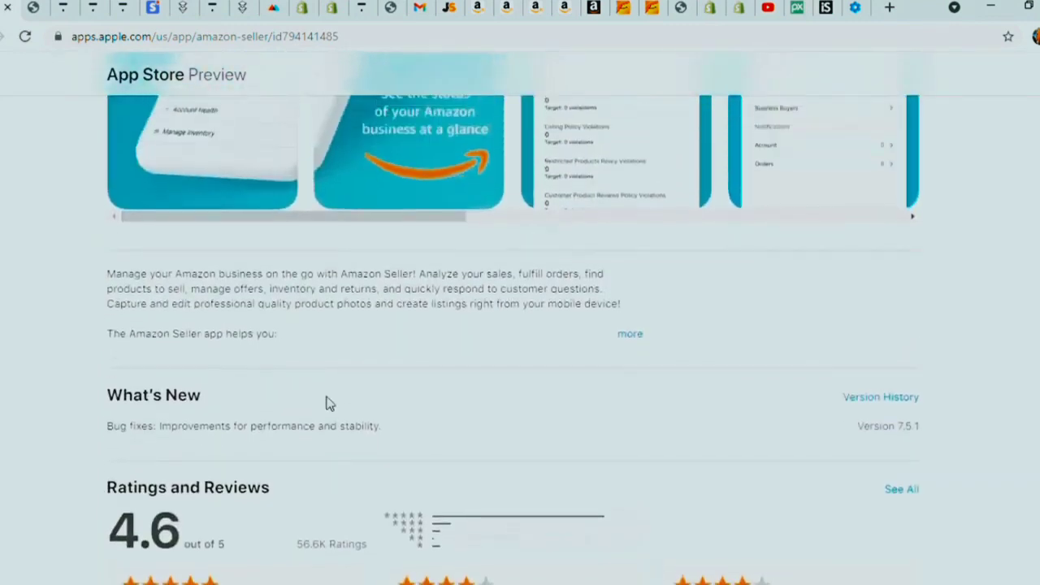
scroll(329, 404, "up", 6)
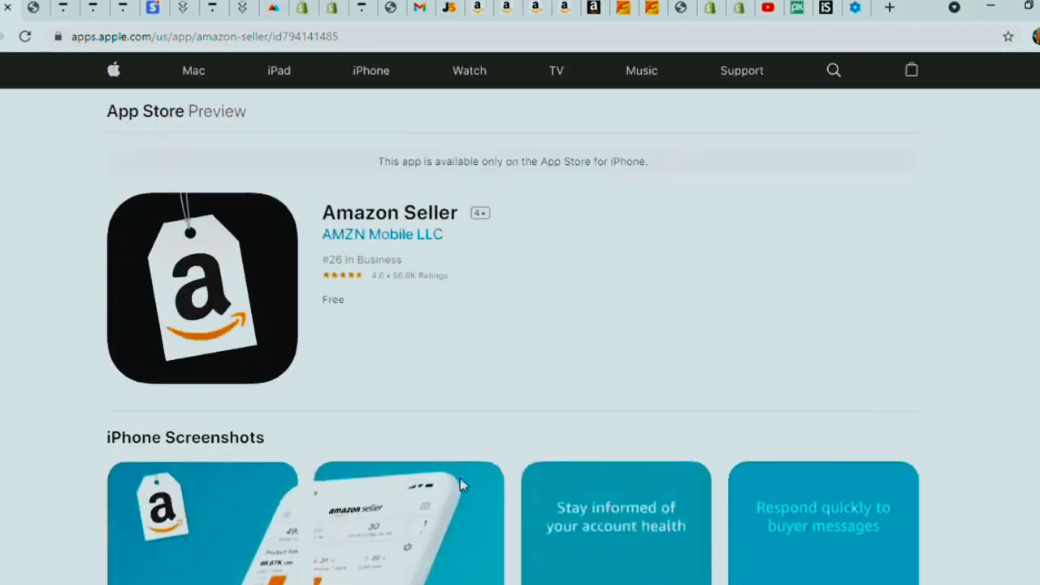
scroll(423, 423, "down", 2)
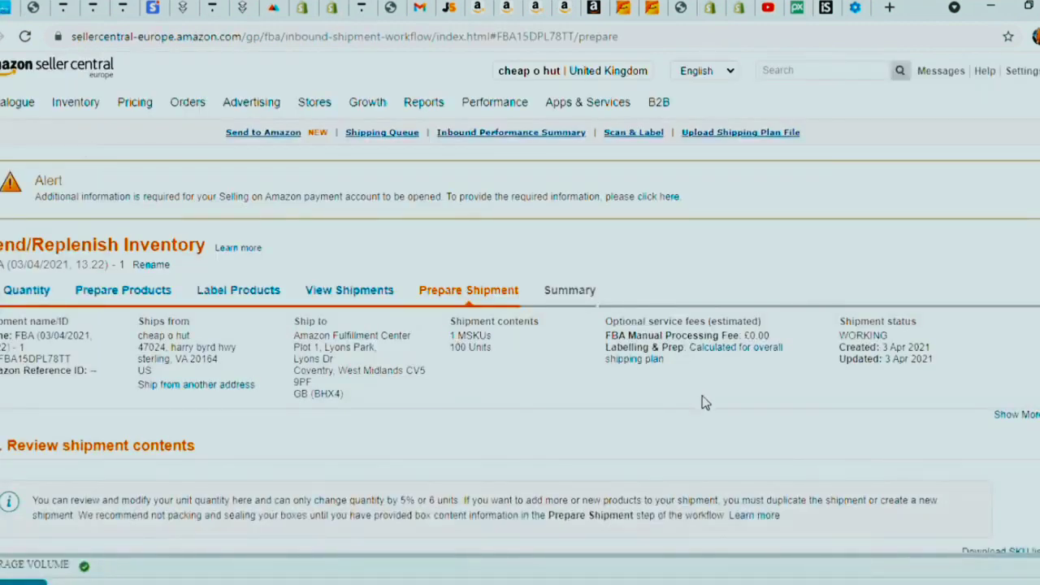
mouse_move(618, 71)
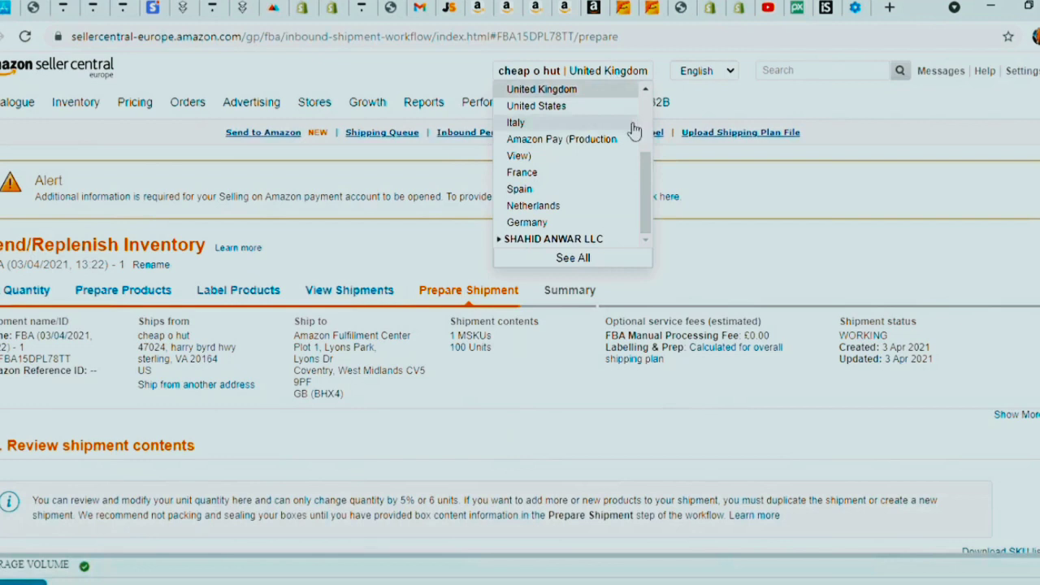
scroll(634, 130, "up", 3)
scroll(577, 104, "down", 3)
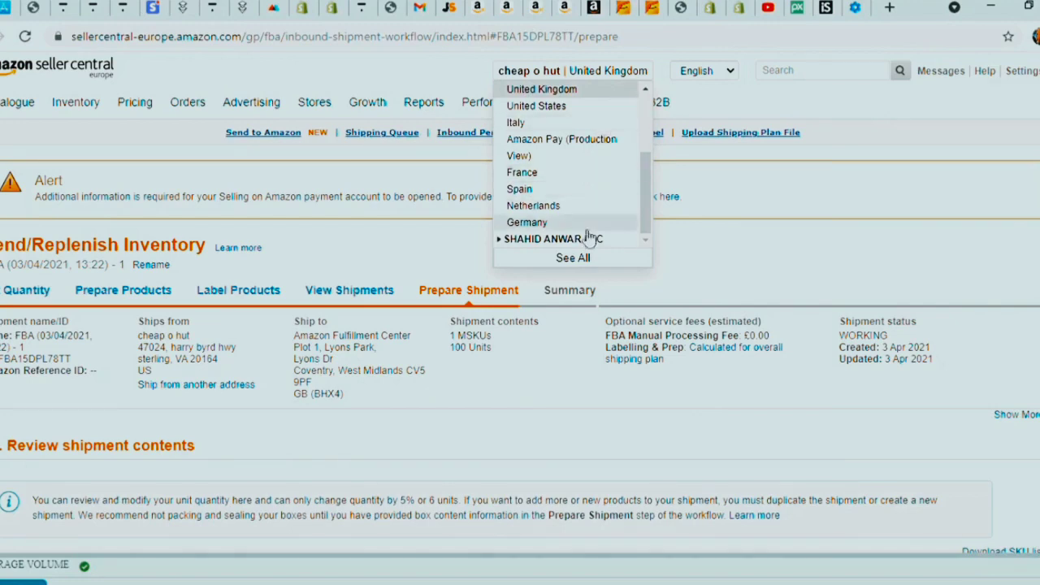
scroll(573, 198, "down", 3)
scroll(569, 199, "up", 3)
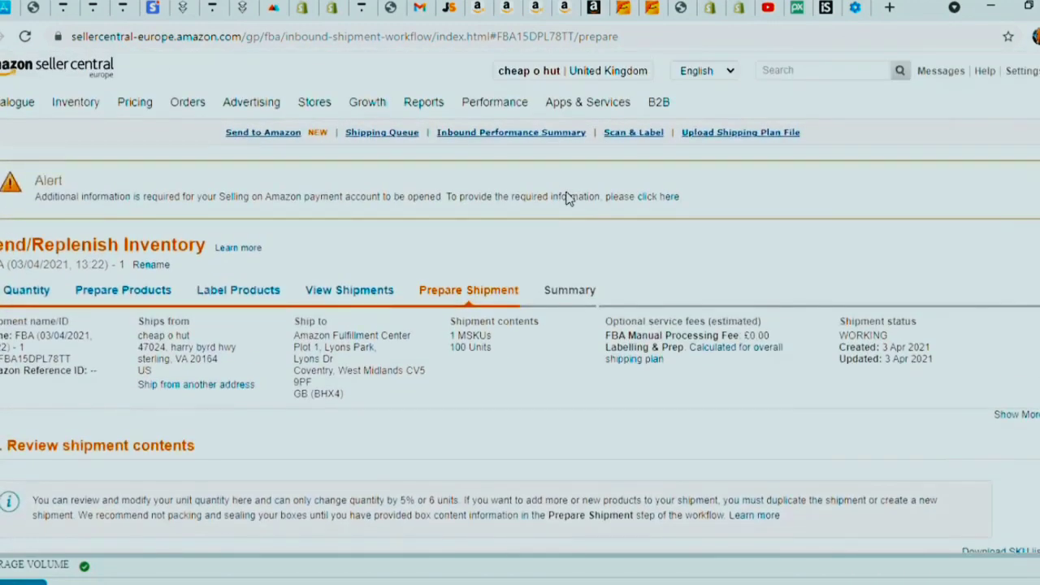
mouse_move(619, 106)
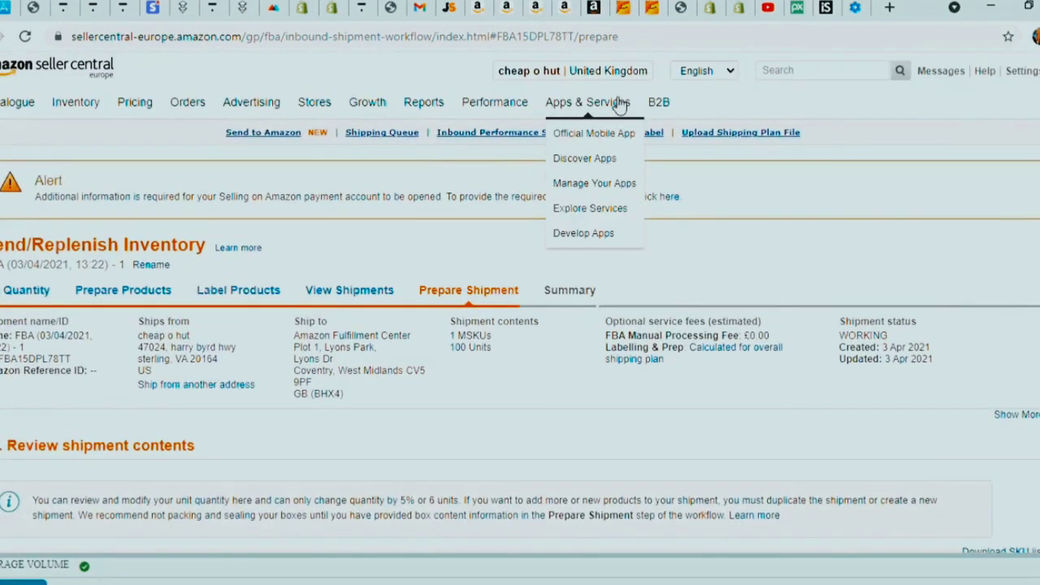